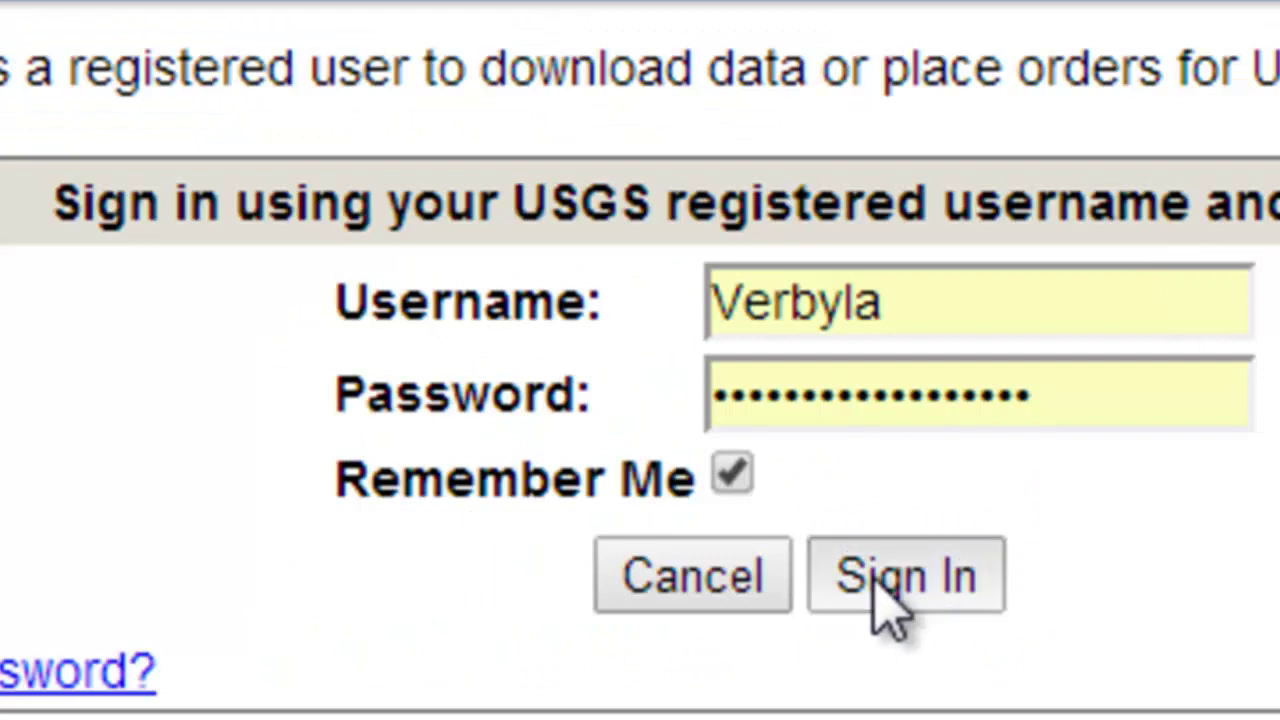
Step: Switch coordinate entry to Decimal and start a new coordinate
click(876, 582)
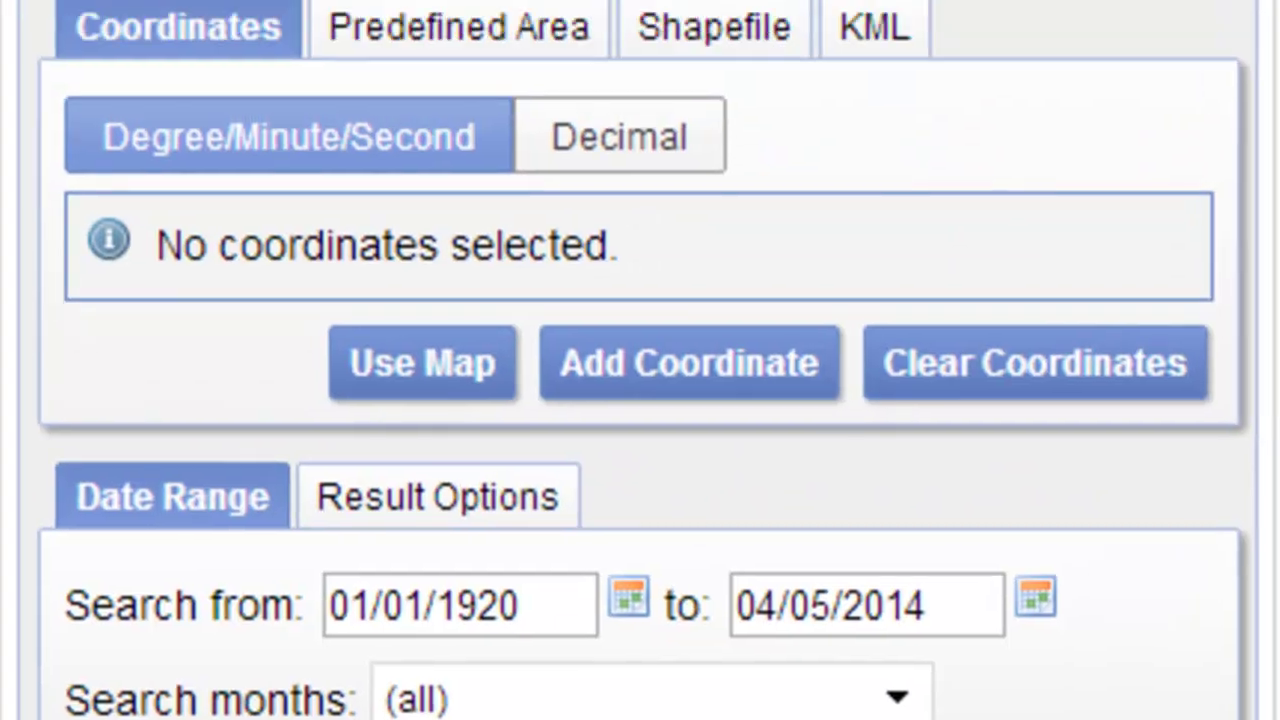
click(608, 200)
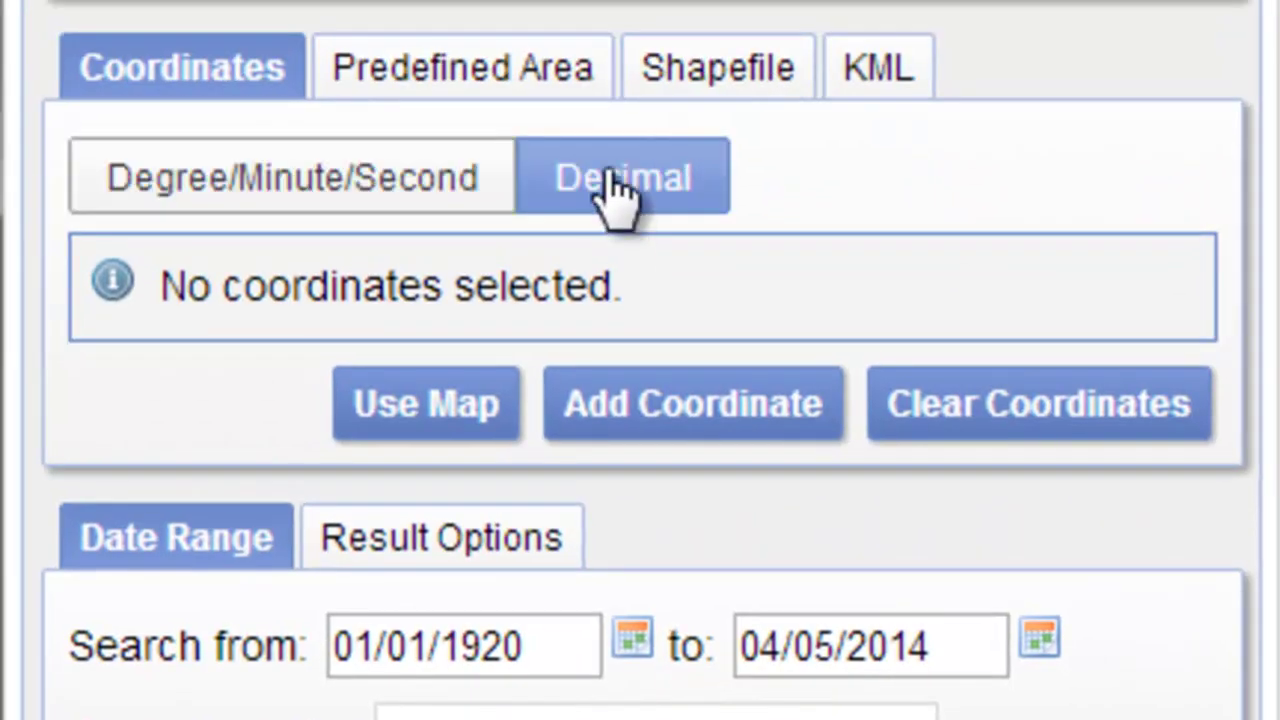
click(700, 410)
Step: Enter latitude 66.45 and longitude -145.54, then add it as search point 1
click(1215, 615)
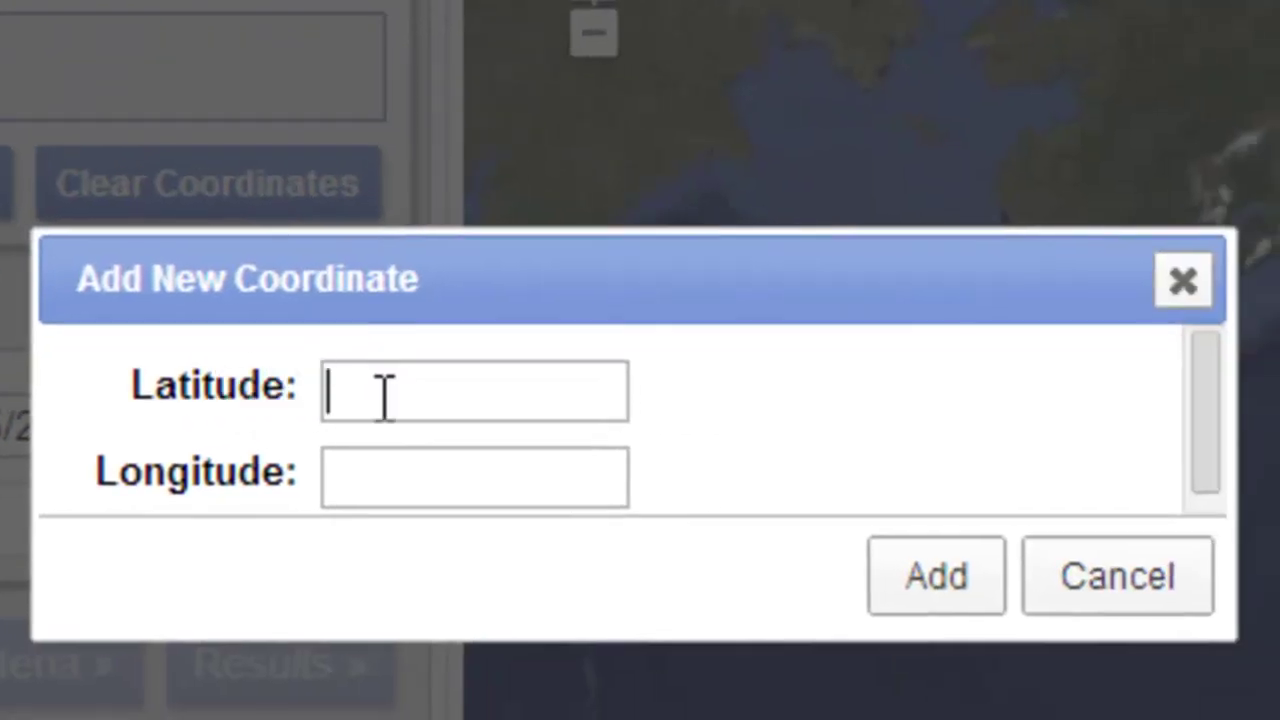
text(-1)
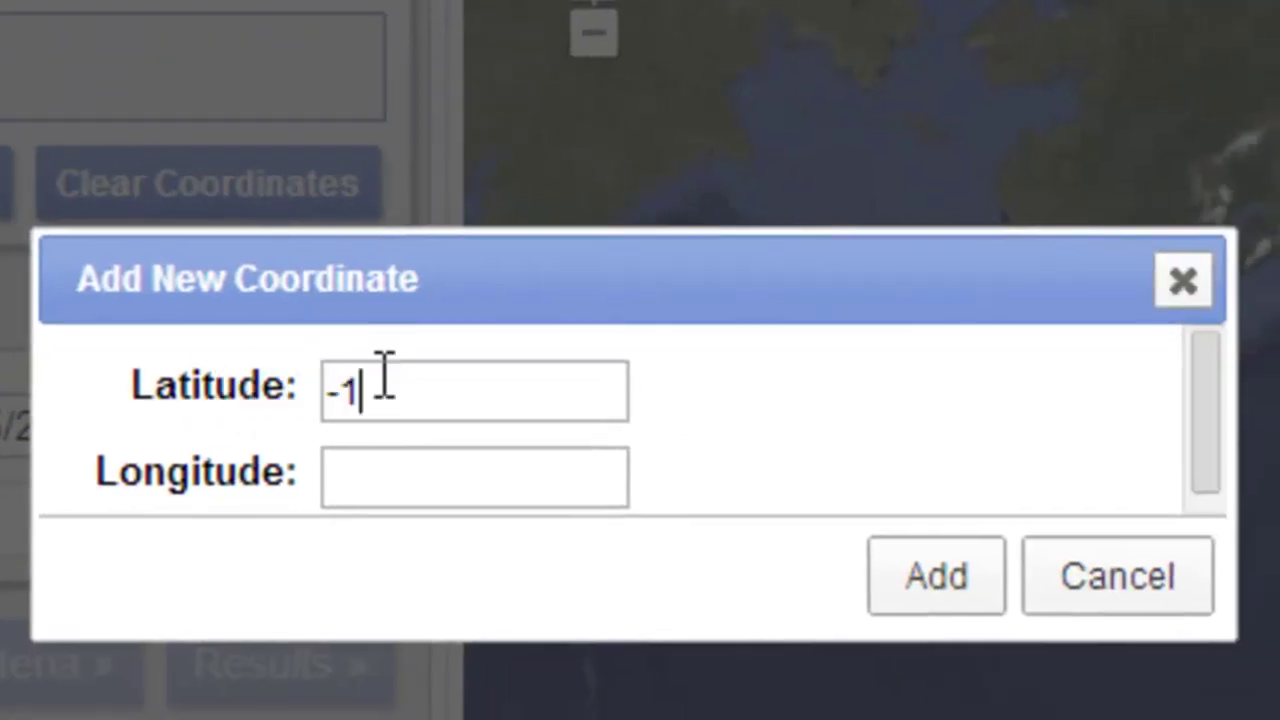
text(45.54)
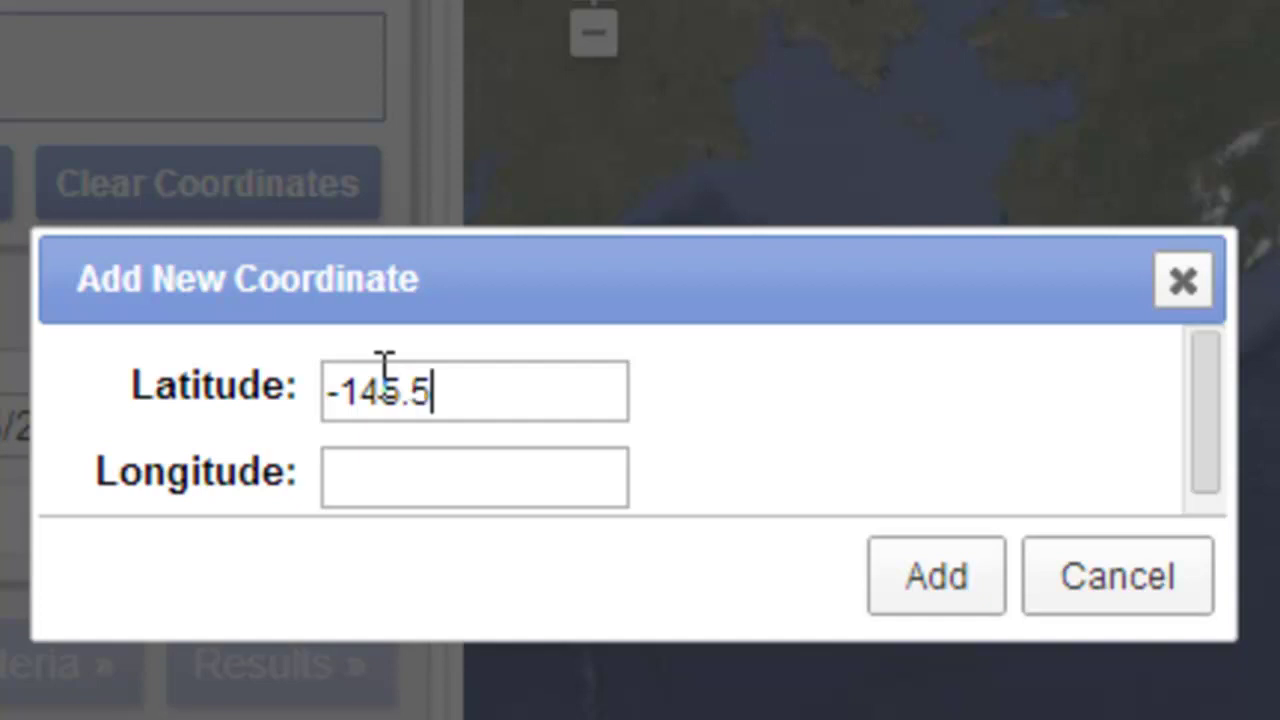
click(452, 484)
drag(491, 413, 274, 392)
key(ctrl+c)
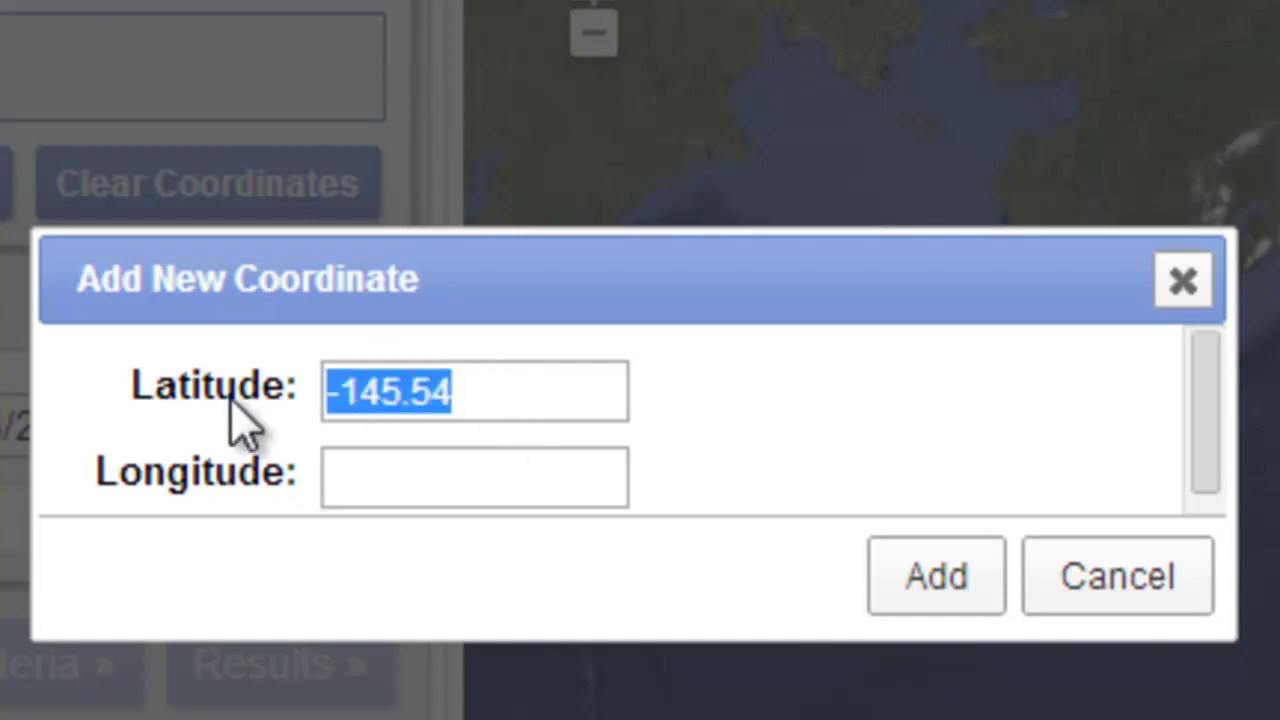
click(369, 490)
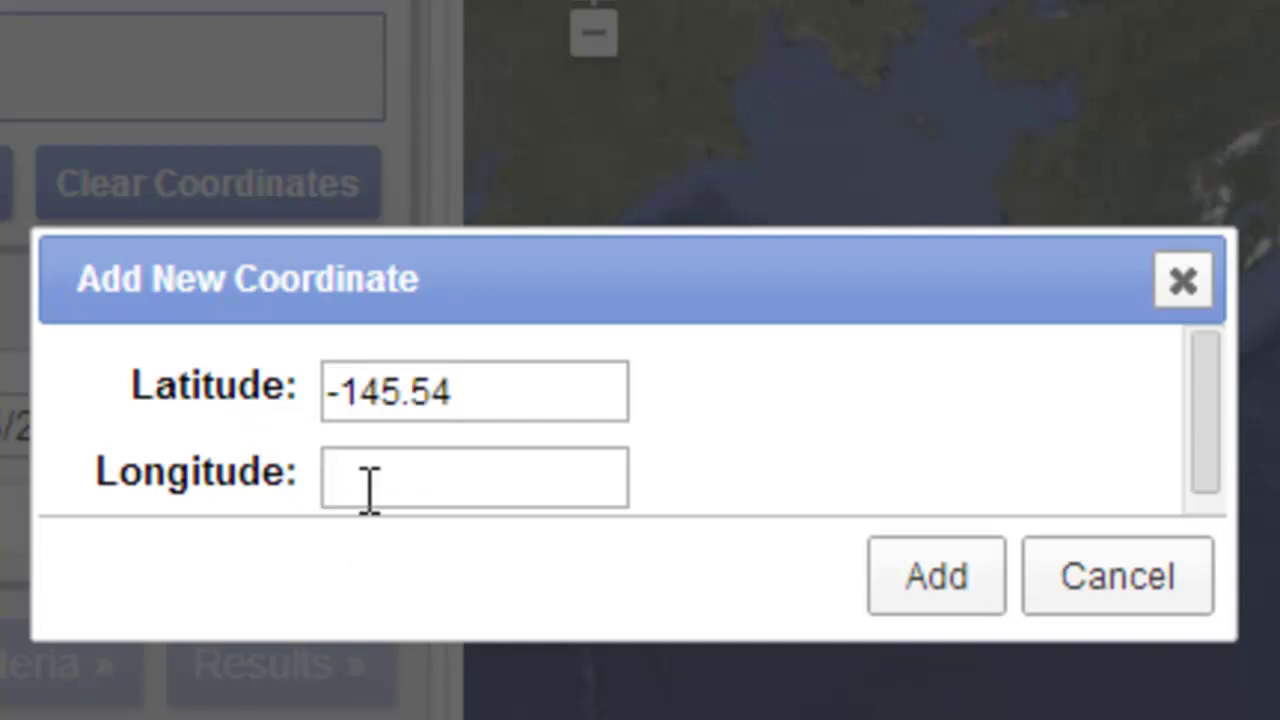
key(ctrl+v)
drag(486, 400, 106, 383)
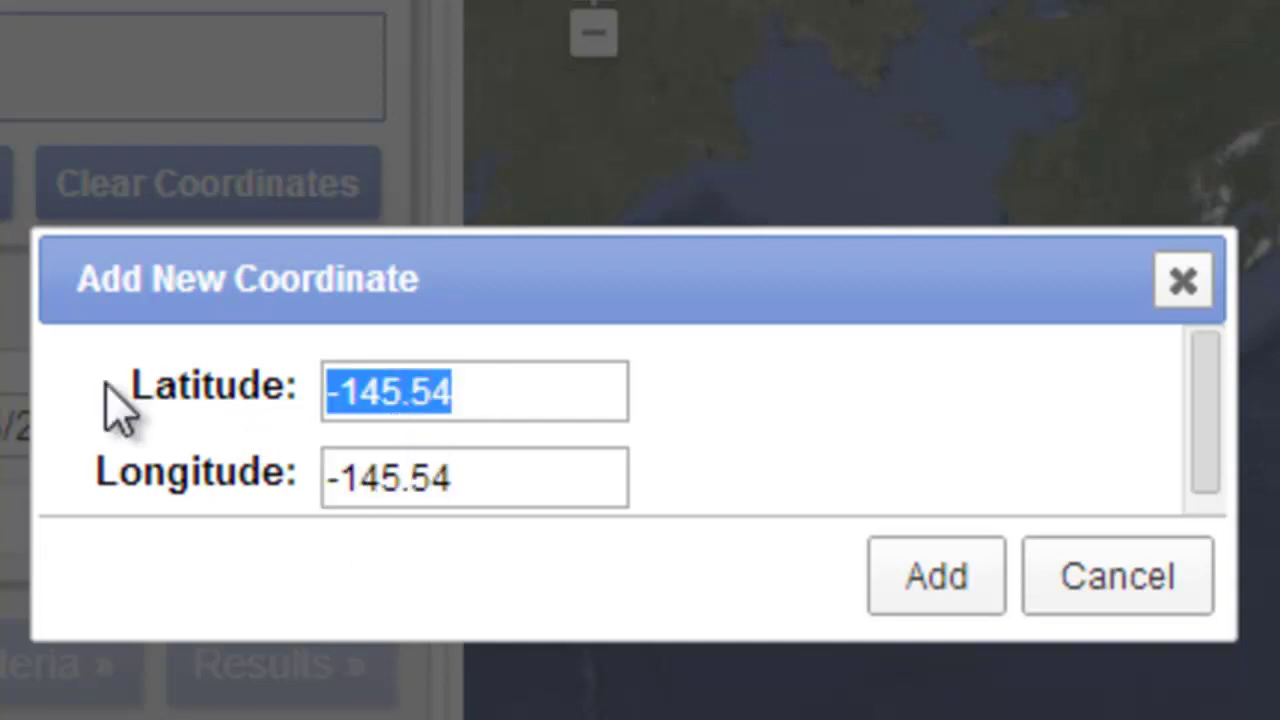
text(66.45)
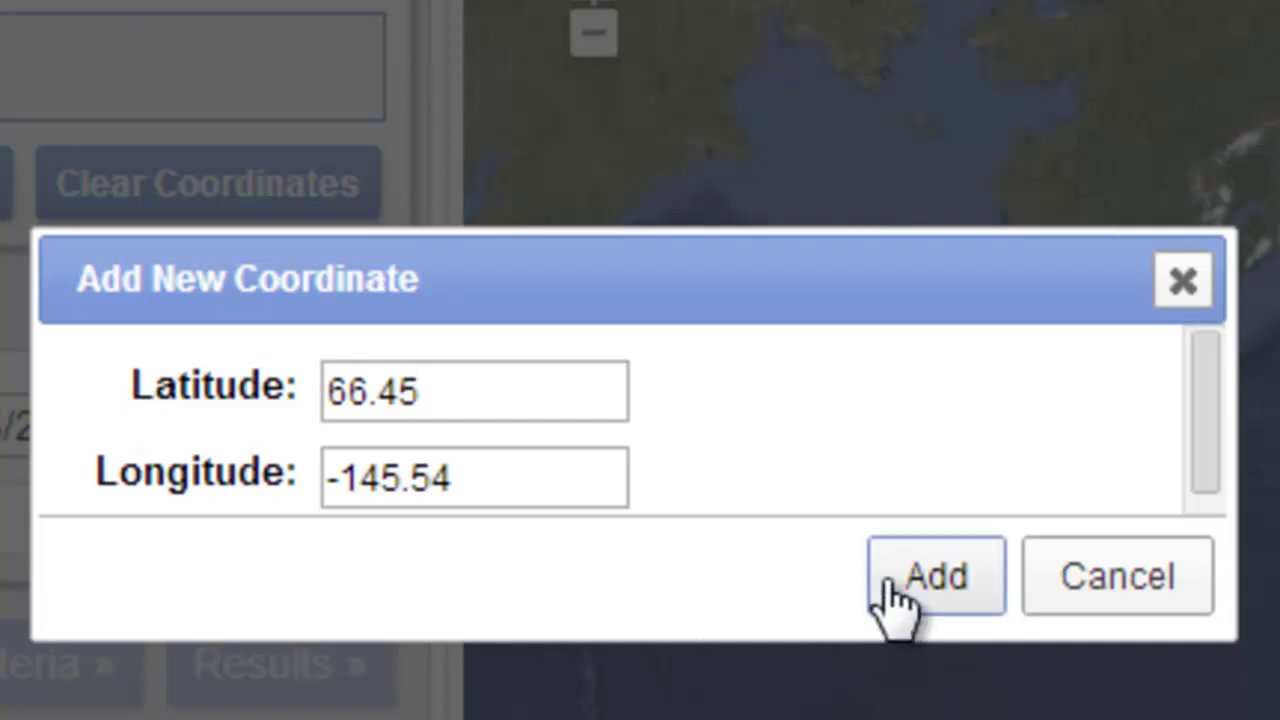
click(930, 575)
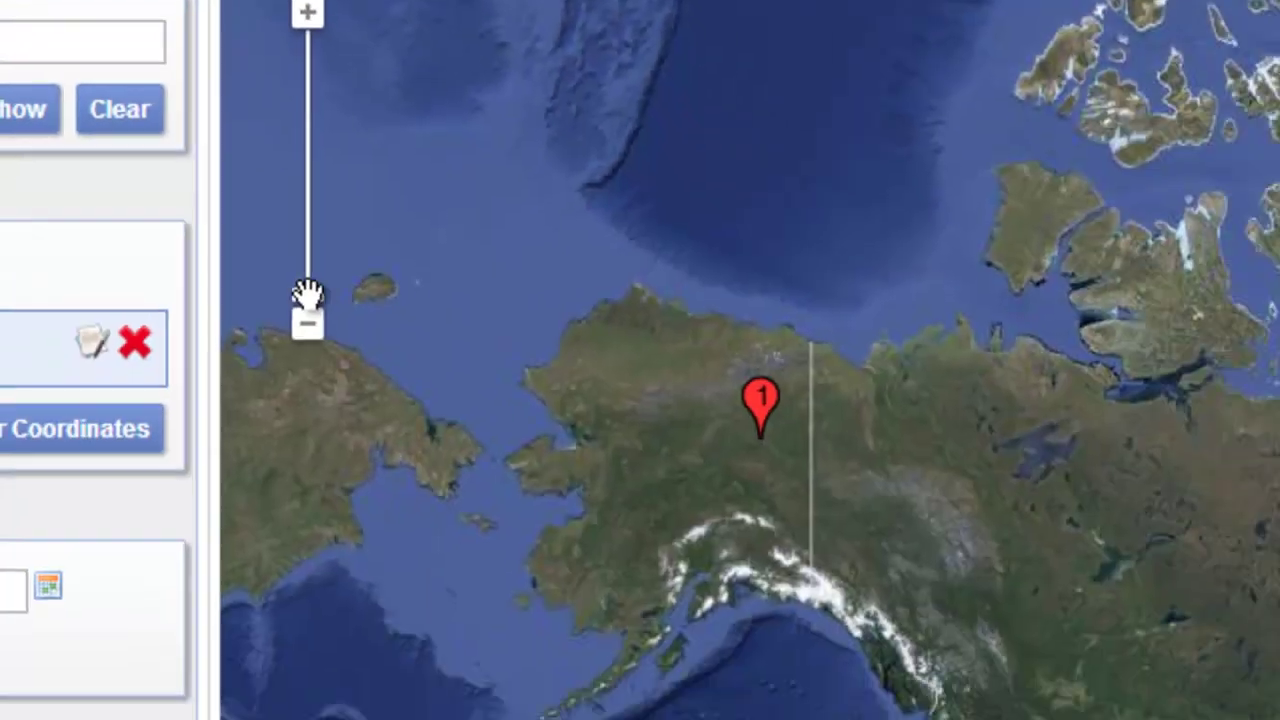
Step: Zoom the map in until Twelvemile Lake fills the view around marker 1
drag(306, 286, 300, 110)
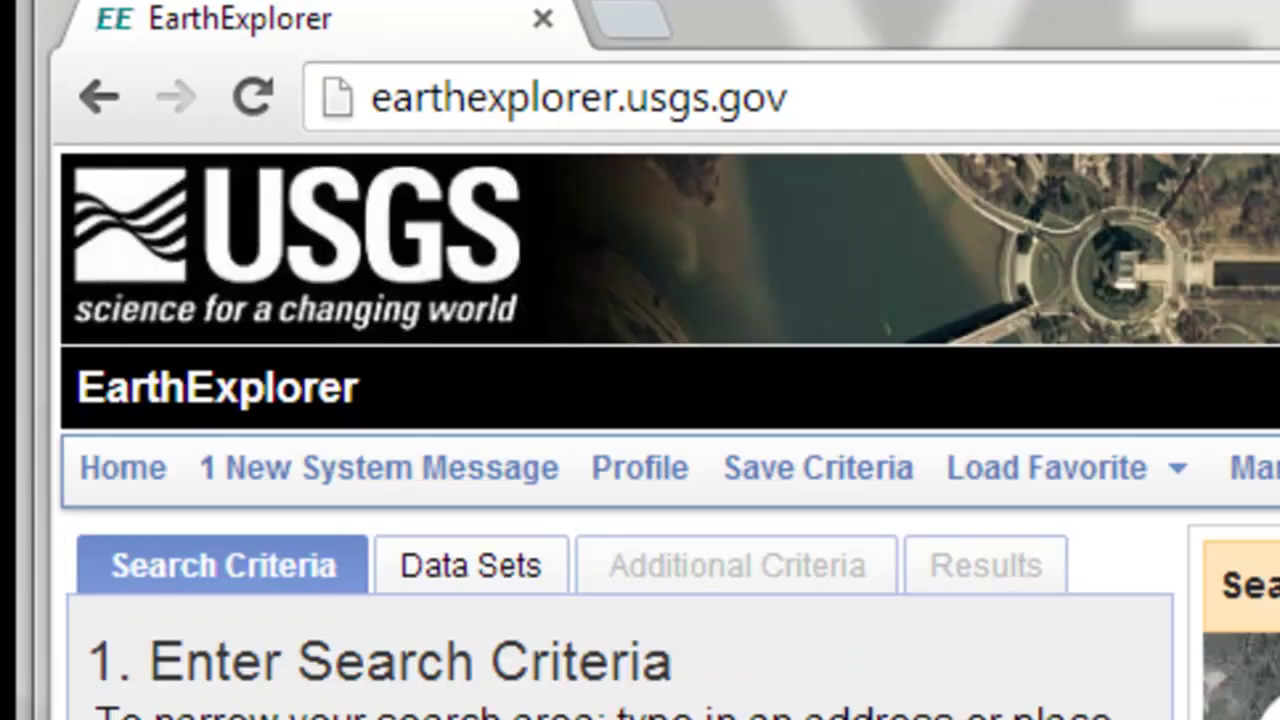
Step: Check Aerial Photo Single Frames under Aerial Imagery, then return to Search Criteria
click(445, 572)
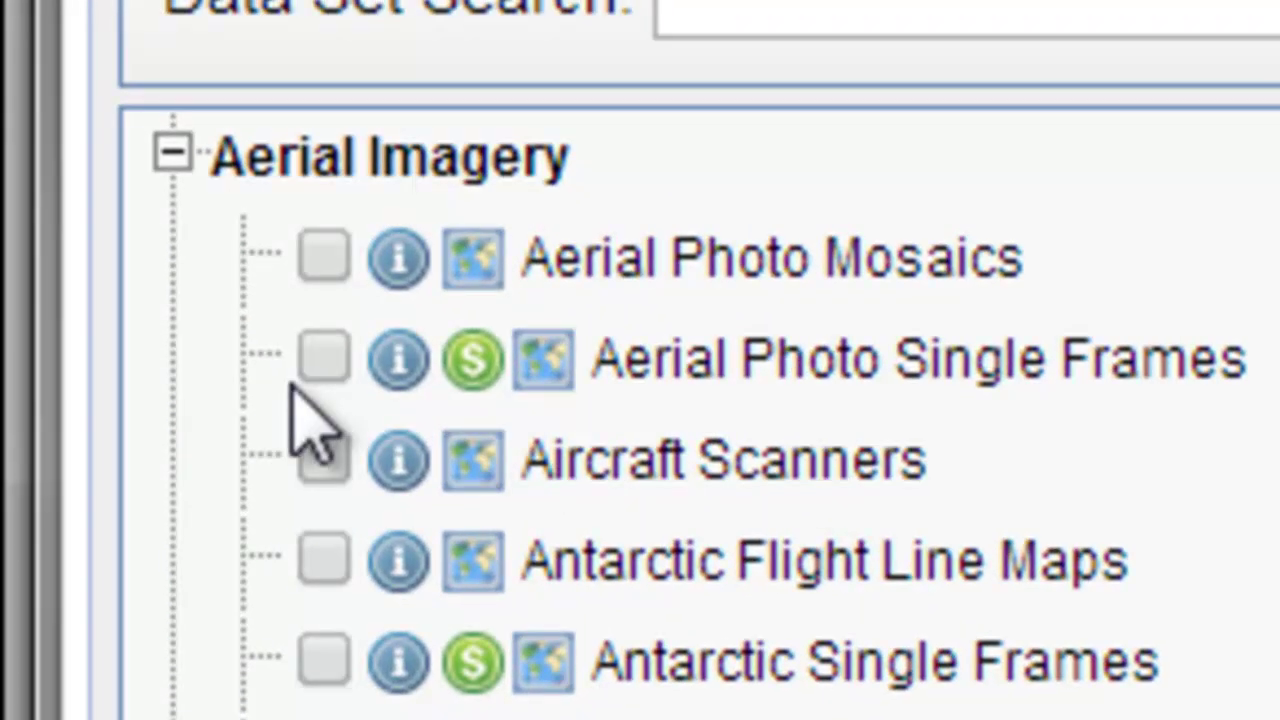
click(330, 362)
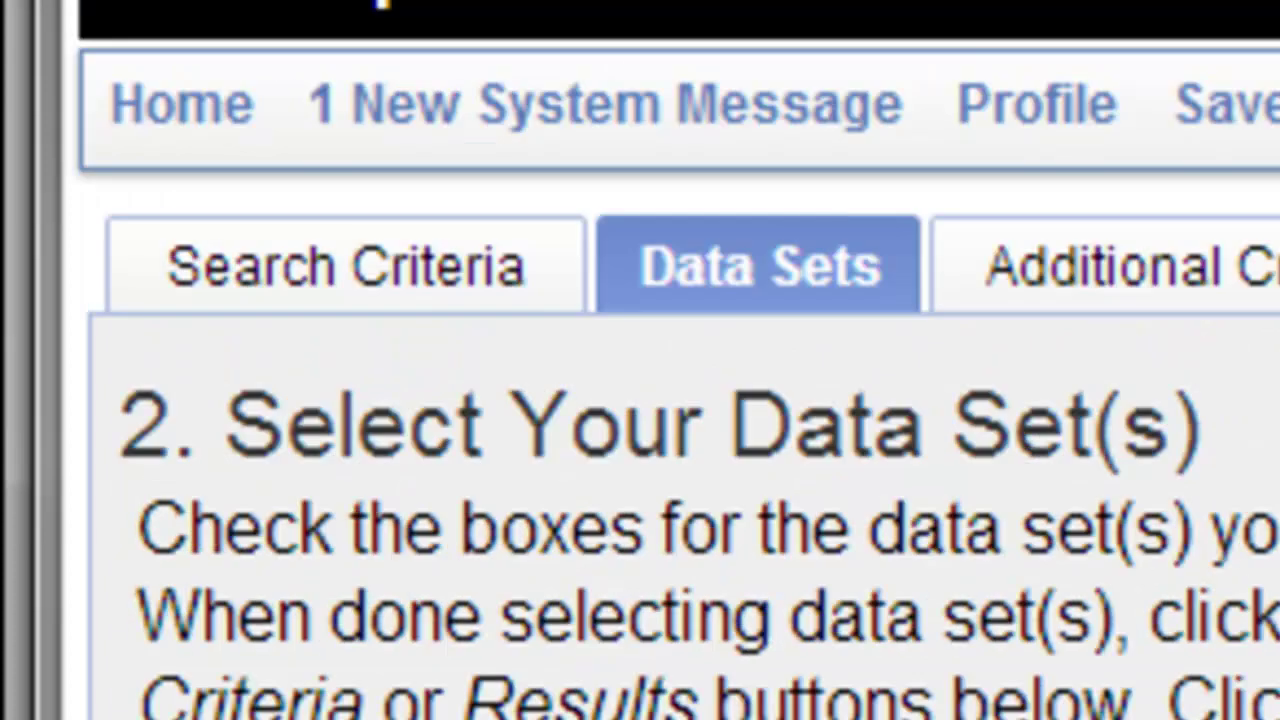
click(280, 262)
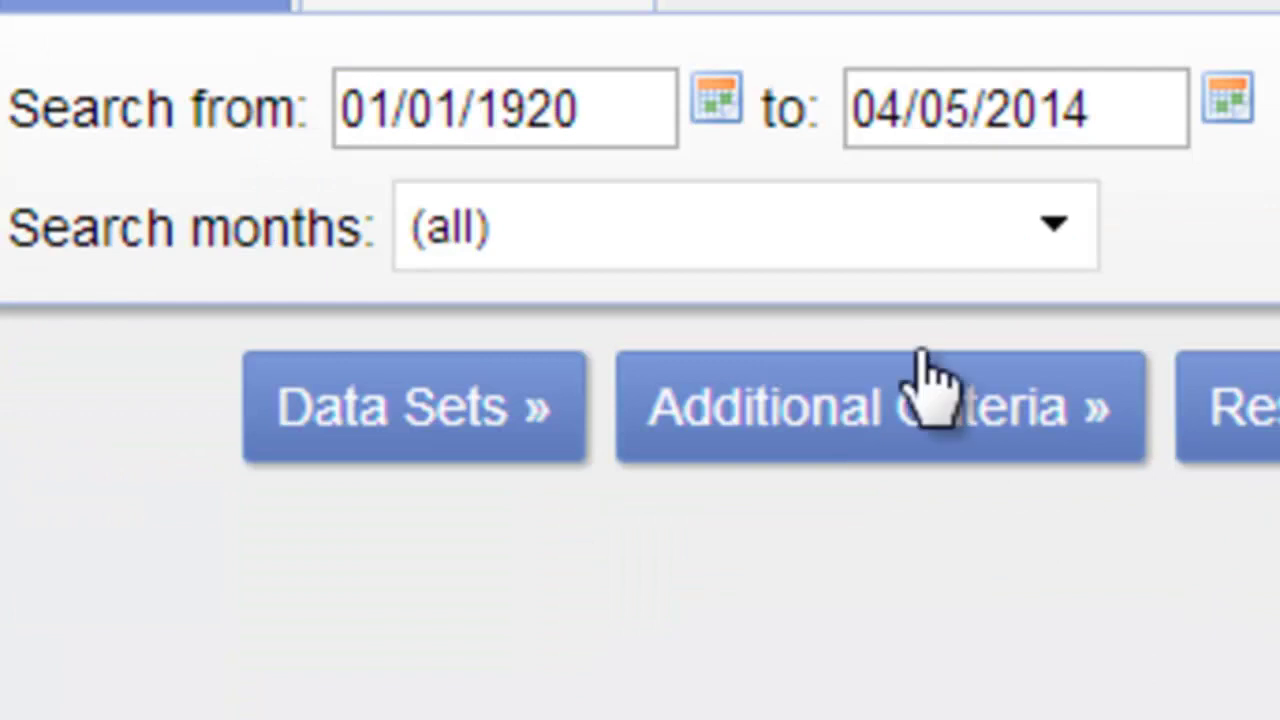
Step: Change the date range to 01/01/1978 through 09/05/1978 and show the results
drag(585, 121, 540, 130)
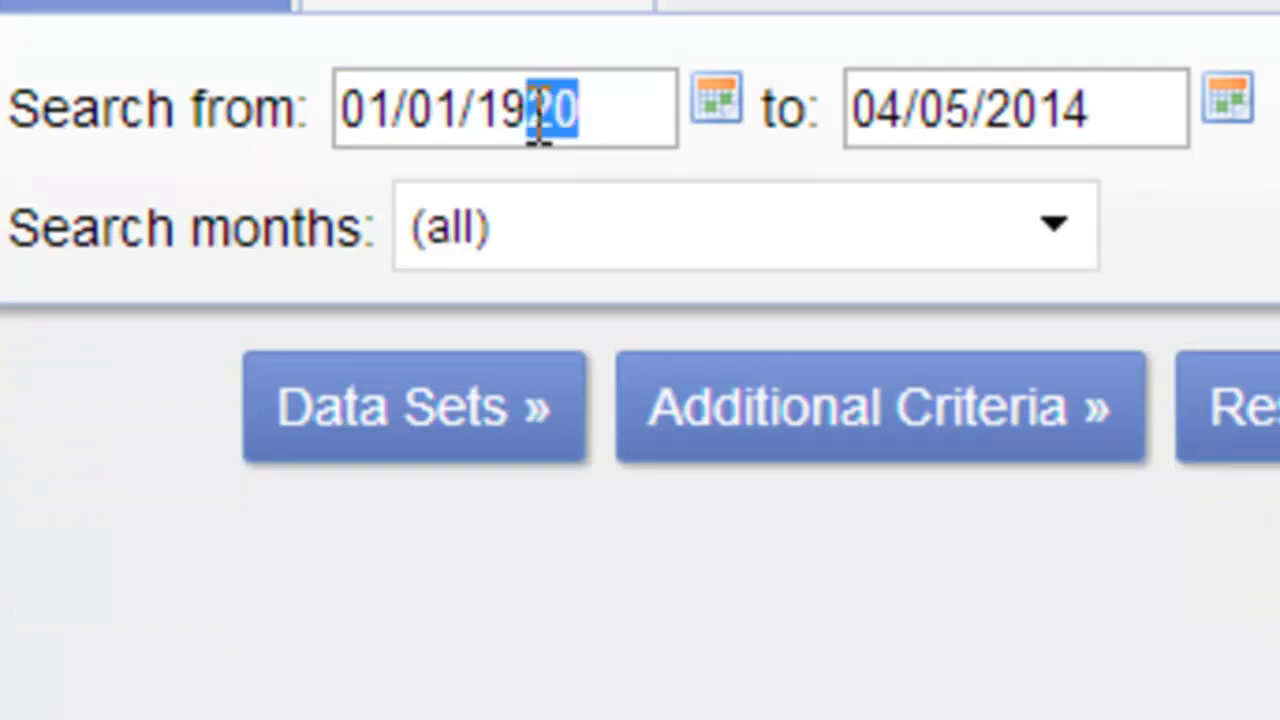
text(78)
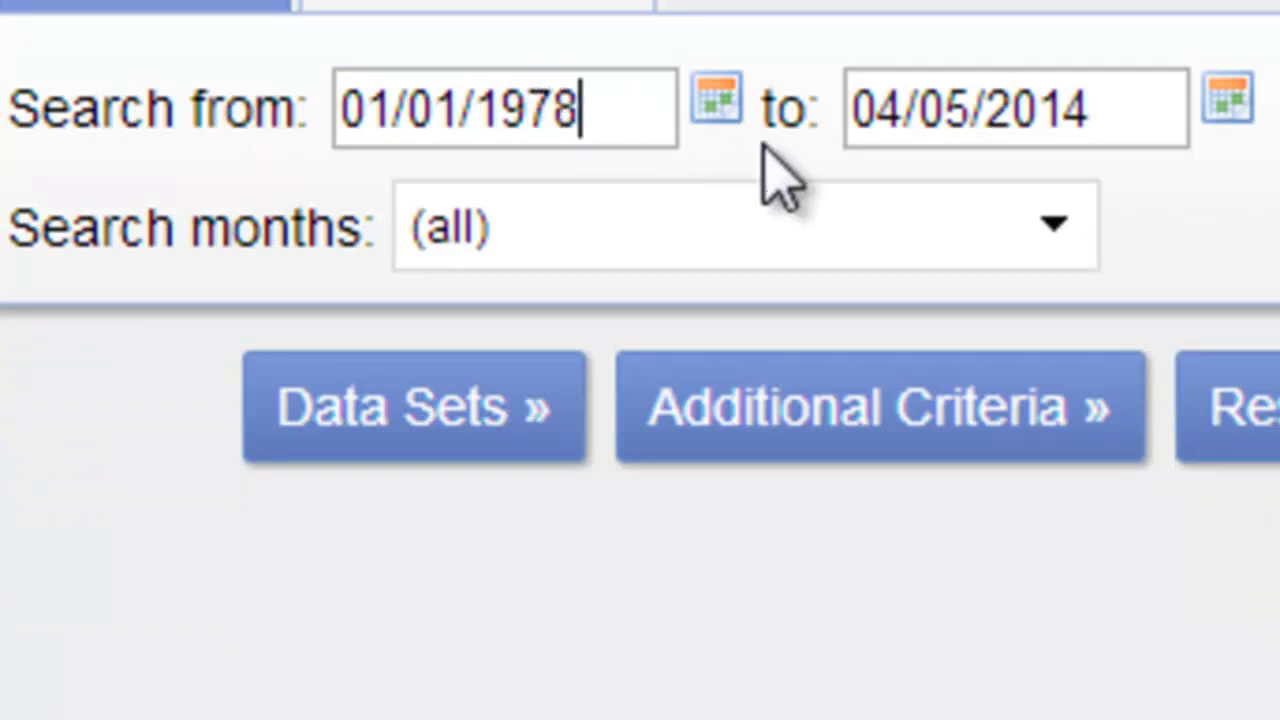
drag(906, 116, 884, 108)
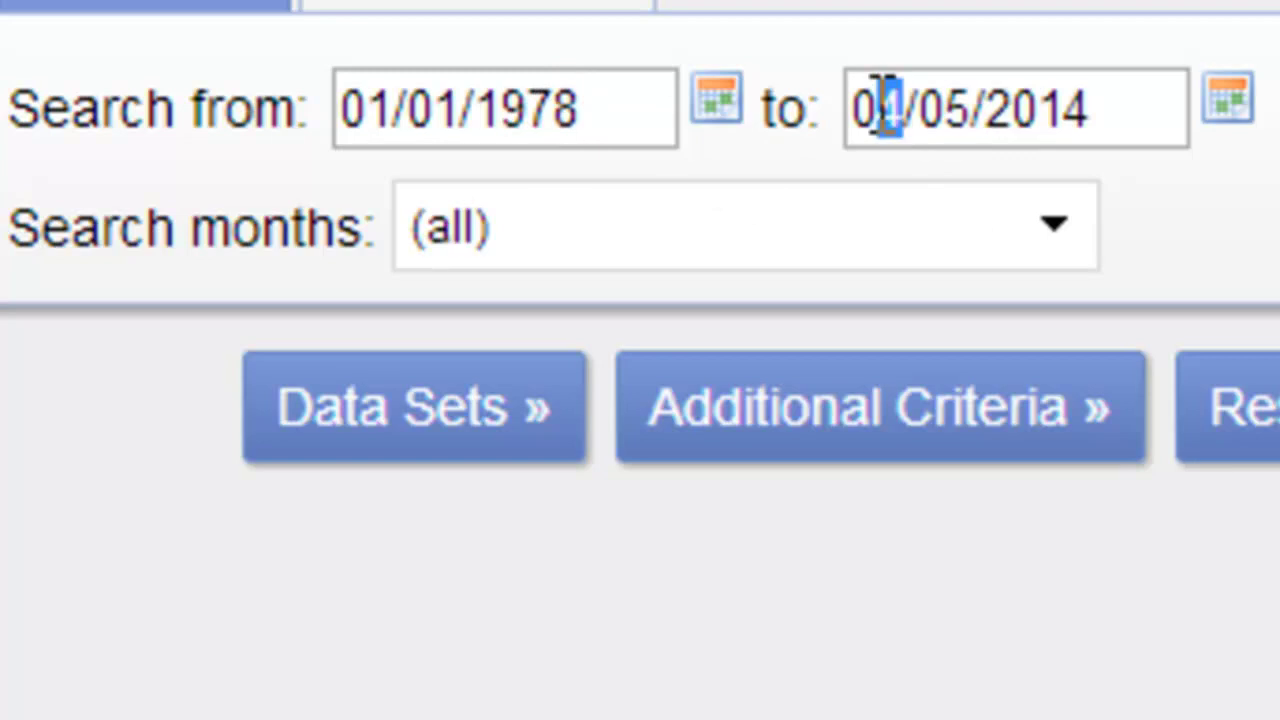
text(9)
drag(1123, 106, 999, 108)
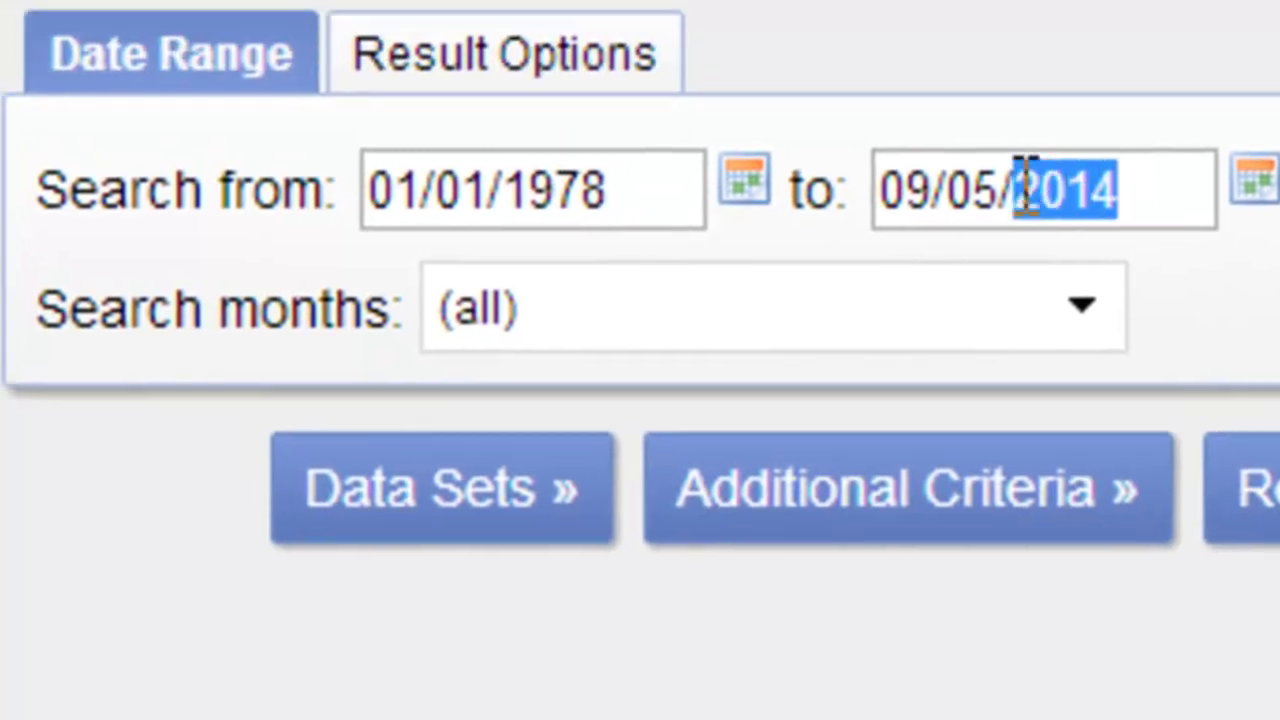
text(1978)
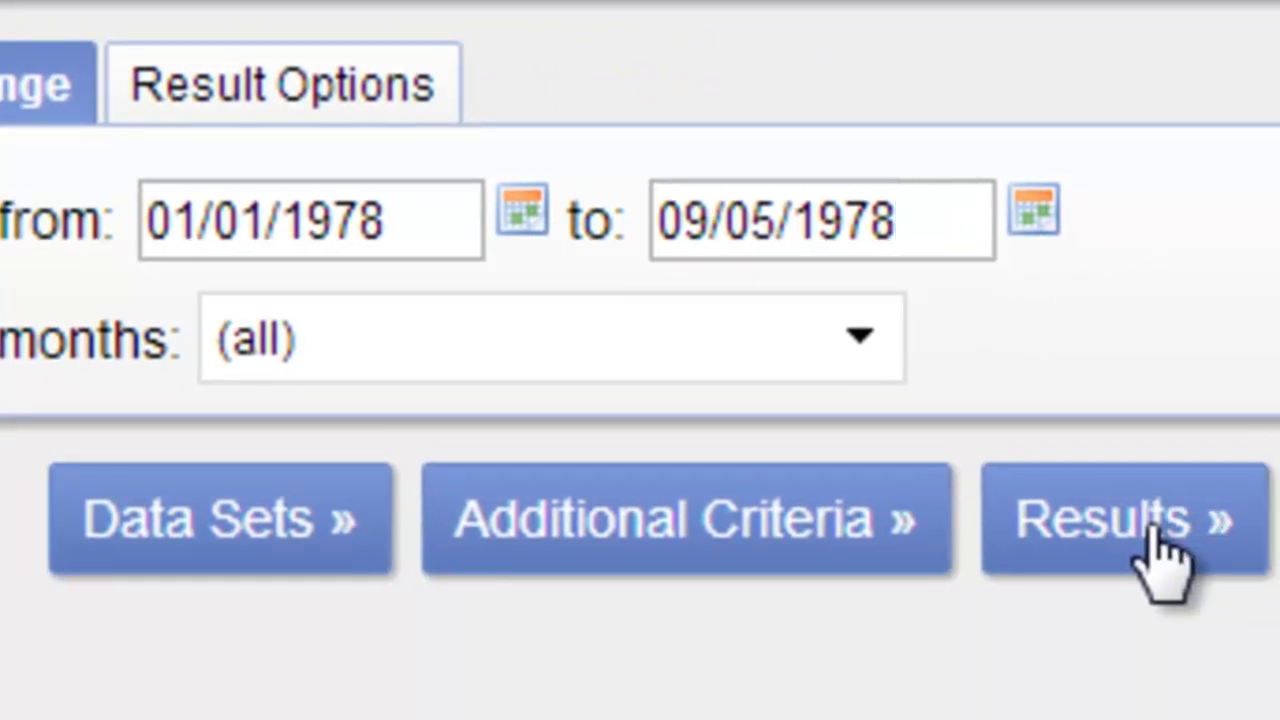
click(1165, 560)
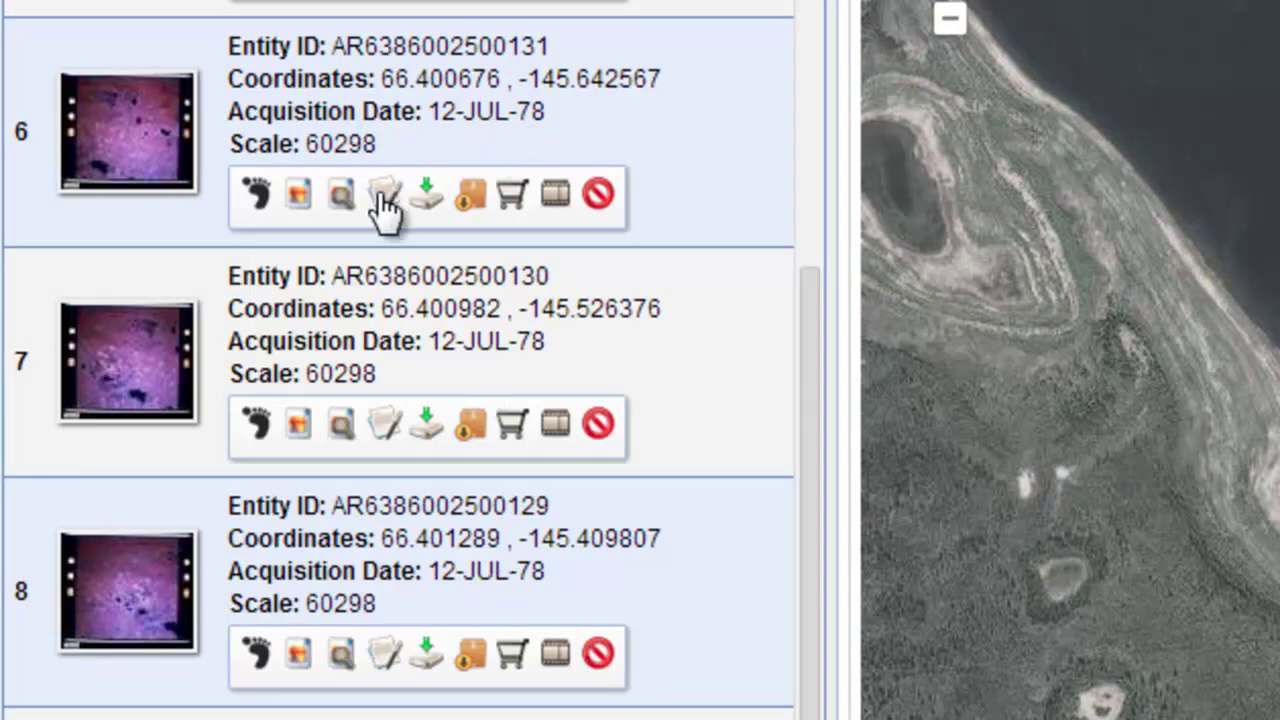
Step: Check the footprints of aerial results 6 and 7, and preview result 8's full image
click(260, 198)
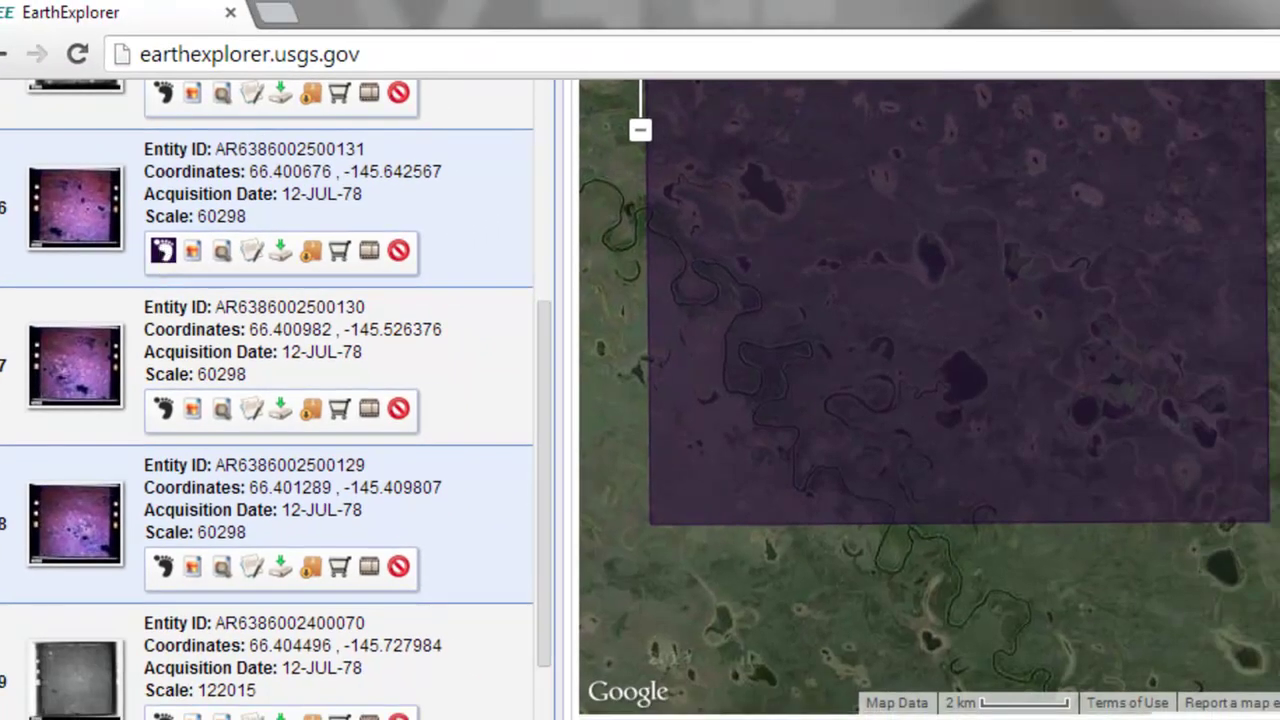
scroll(162, 255, up, 4)
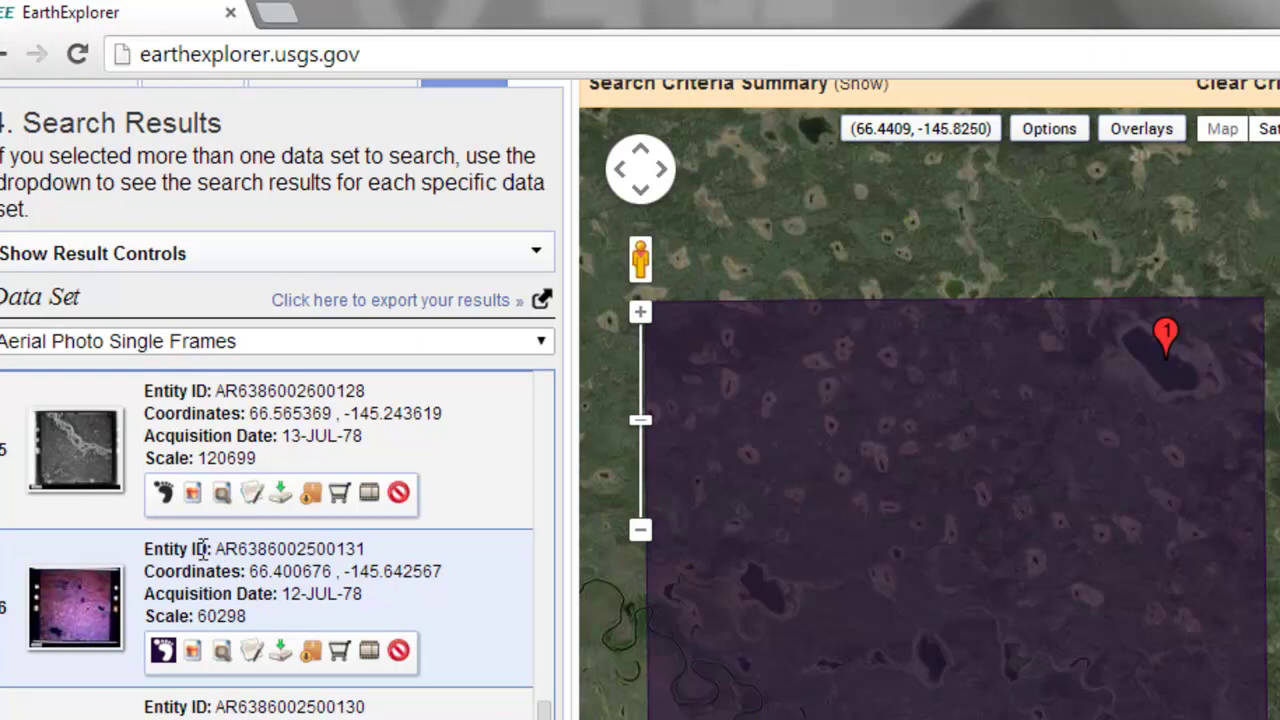
click(163, 651)
scroll(290, 575, down, 2)
scroll(289, 578, down, 1)
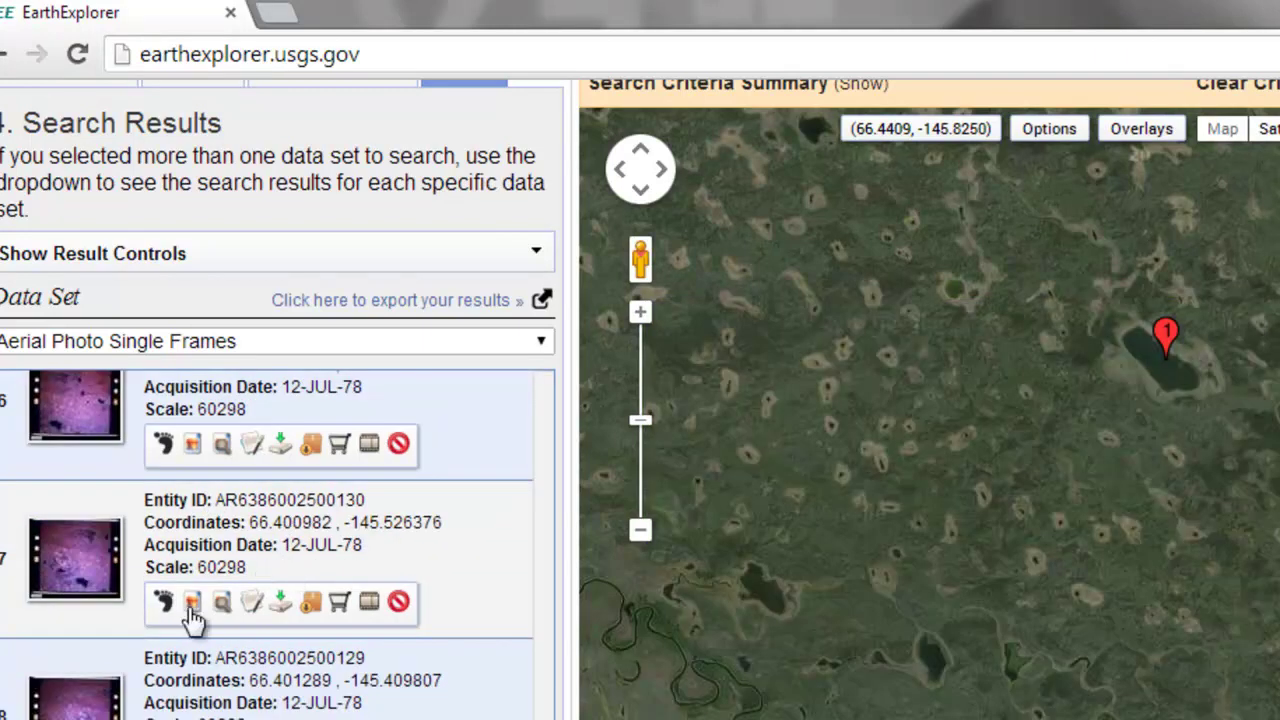
click(162, 602)
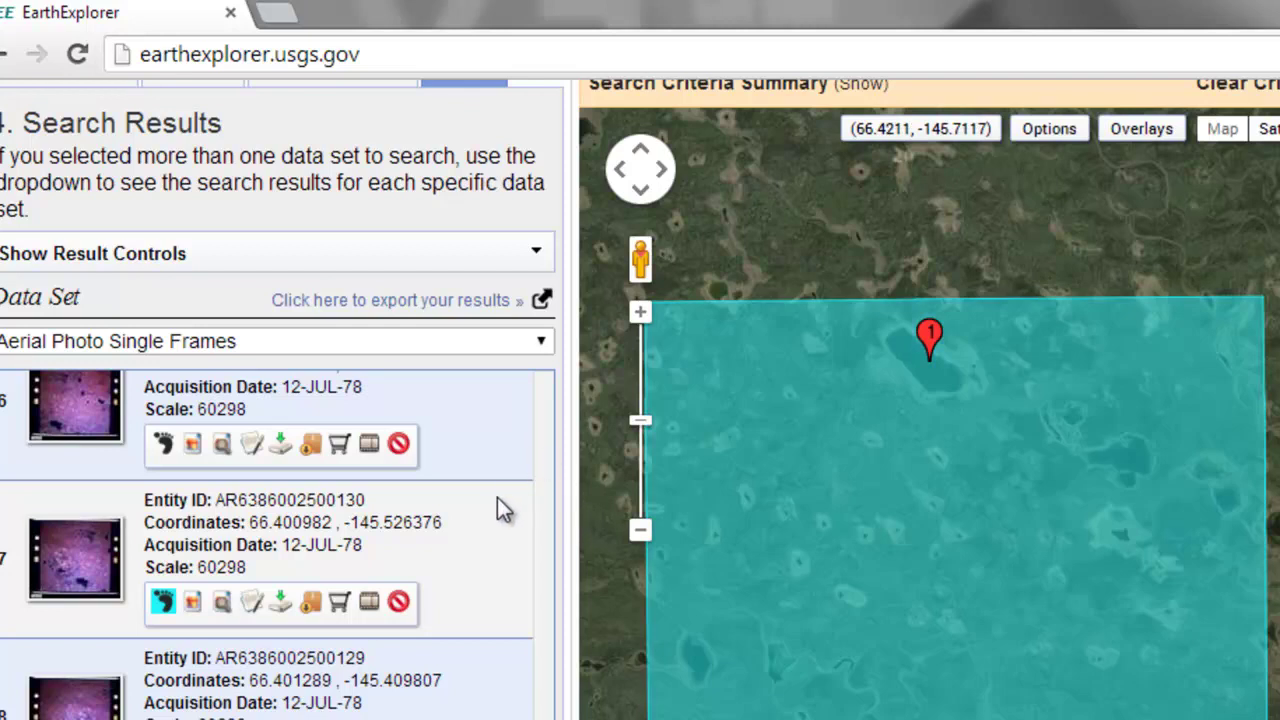
scroll(497, 497, down, 2)
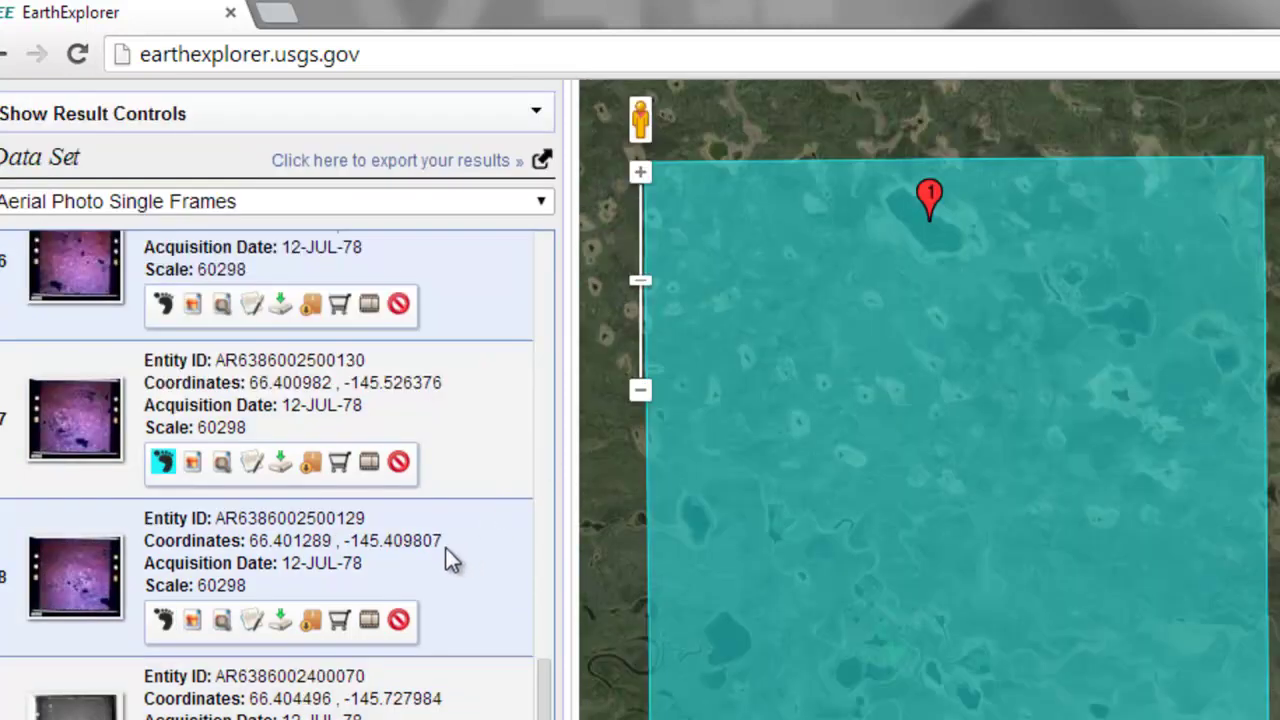
click(88, 594)
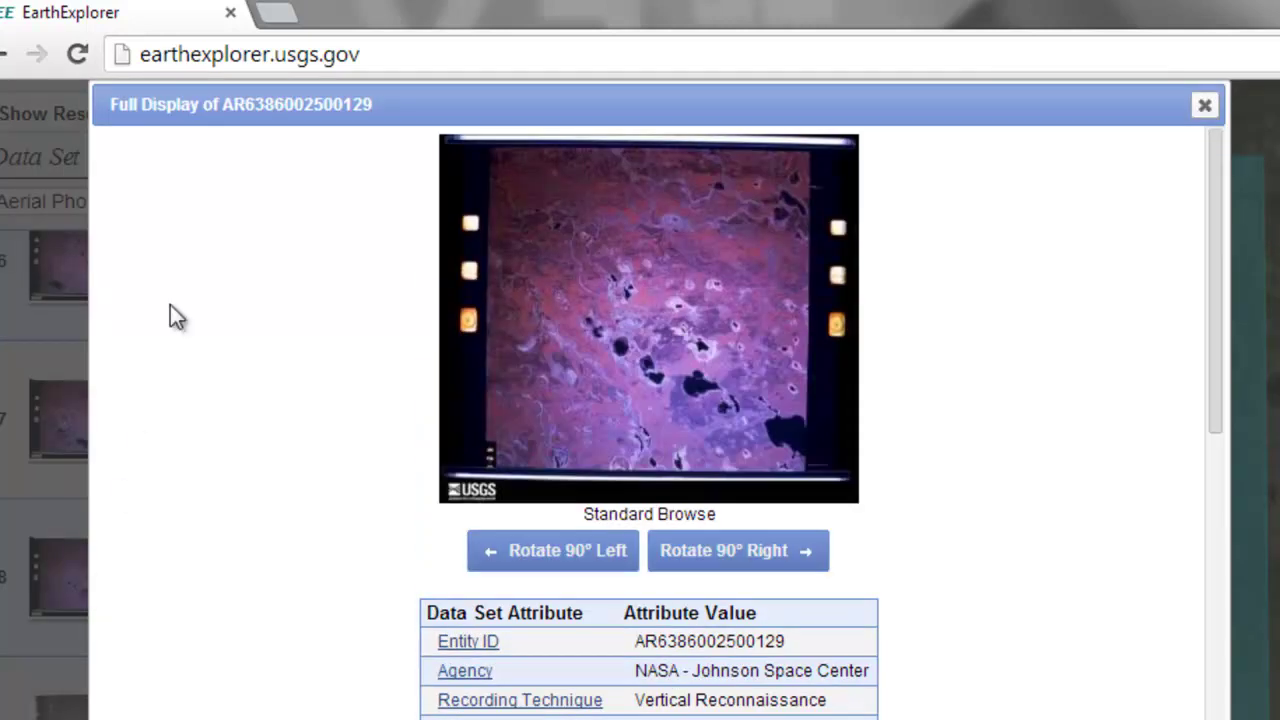
click(1204, 105)
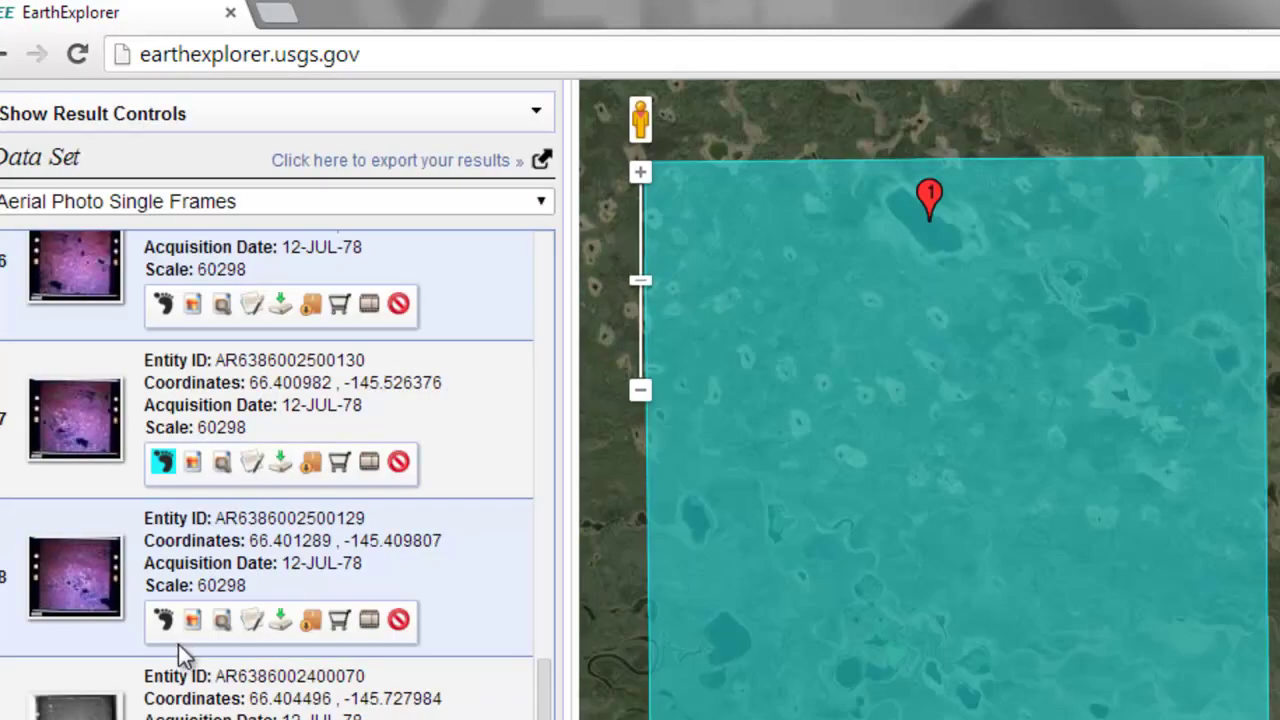
click(163, 462)
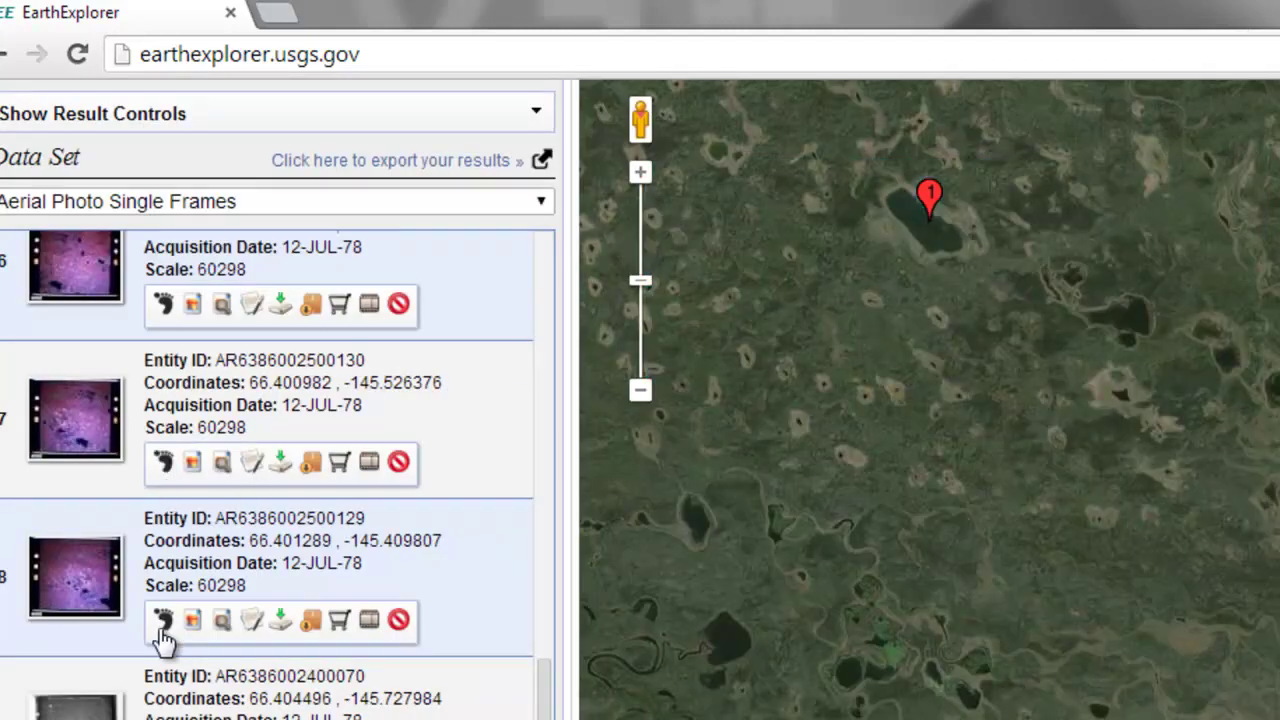
click(163, 621)
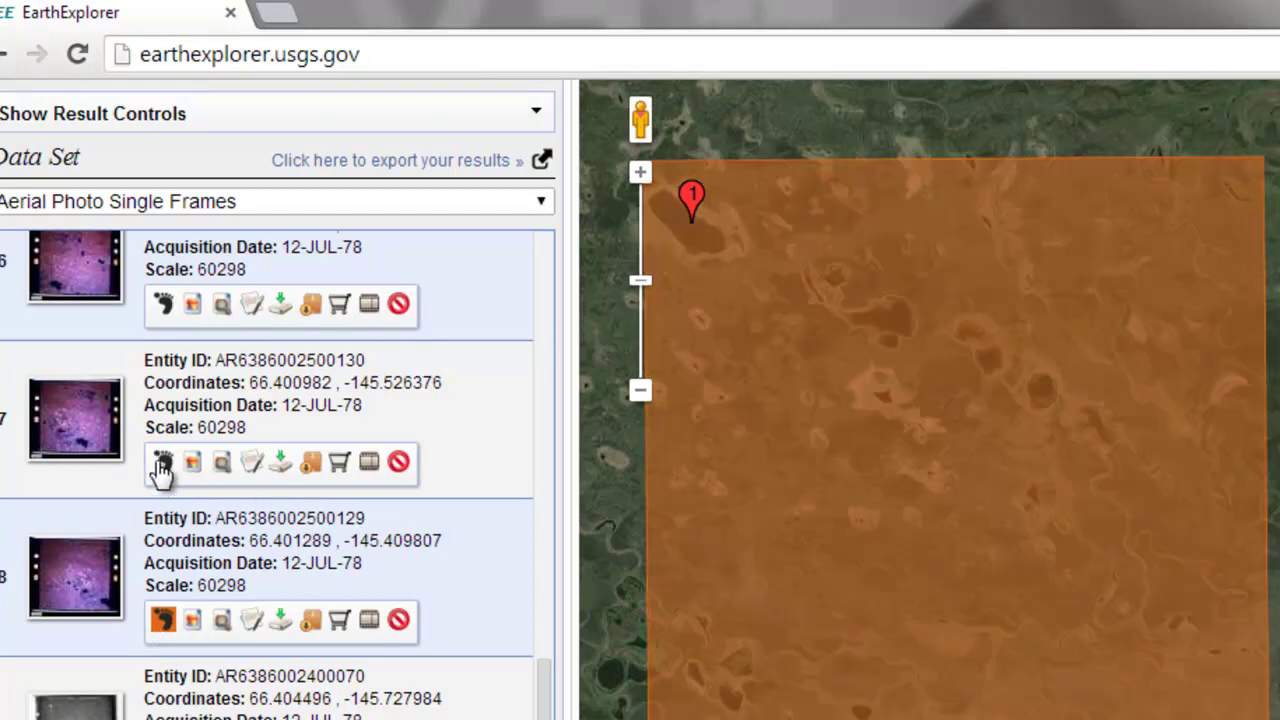
click(163, 463)
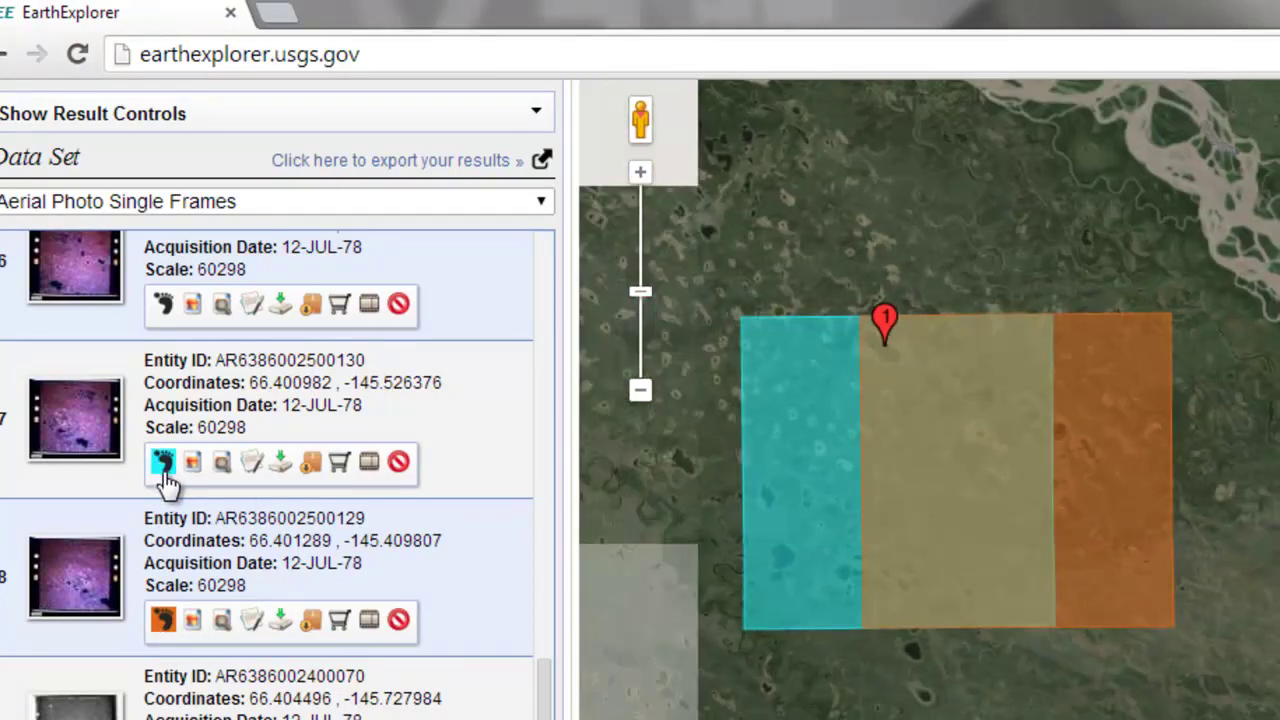
click(163, 620)
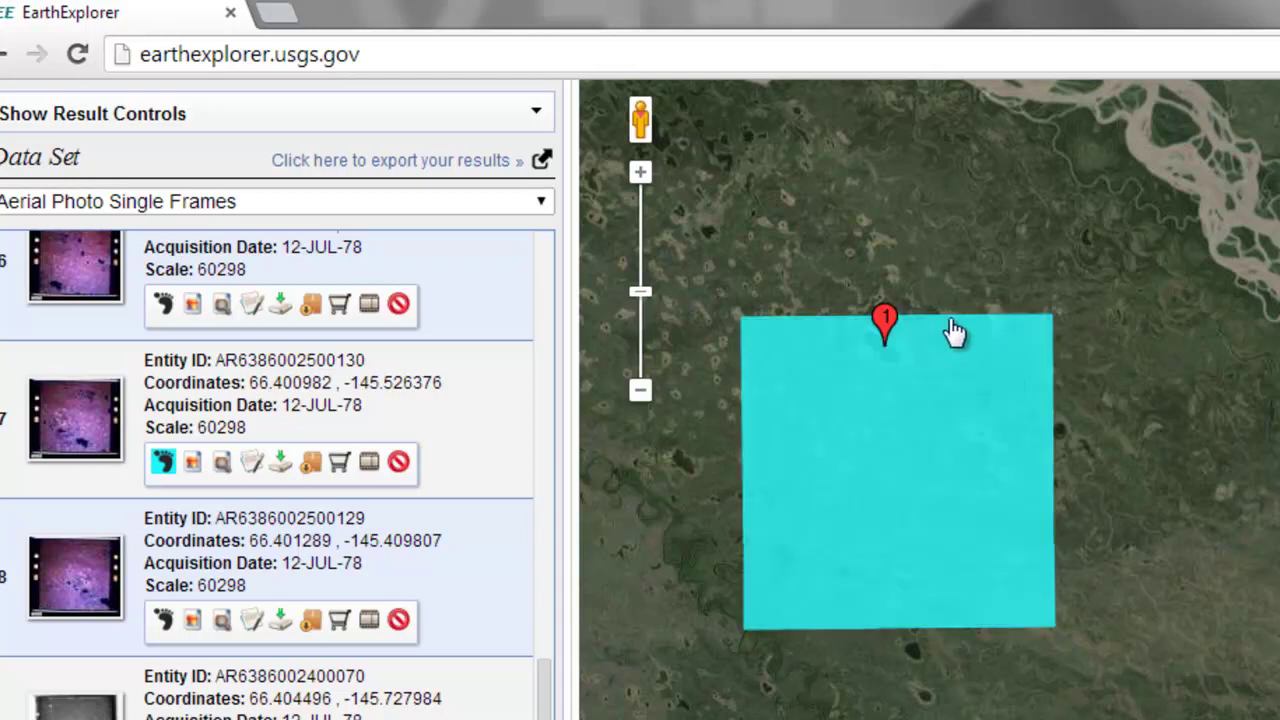
click(194, 466)
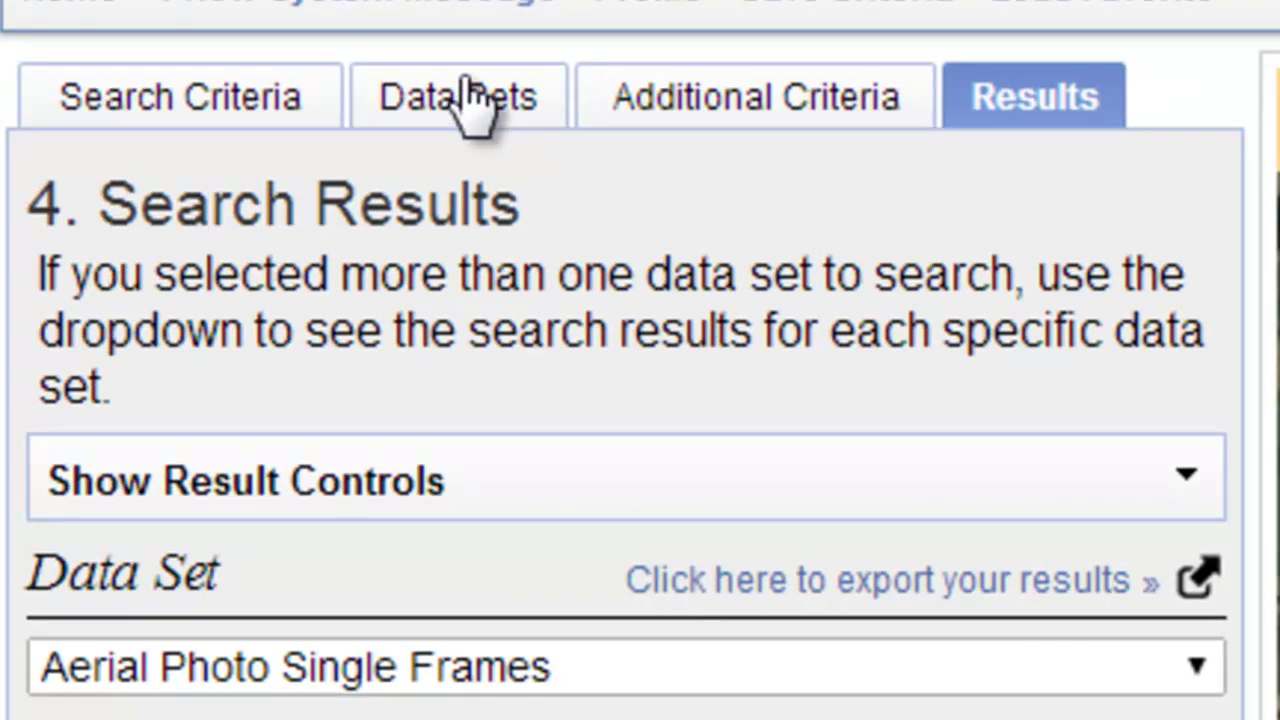
Step: Replace Aerial Photo Single Frames with Landsat L4-5 TM as the data set
click(472, 100)
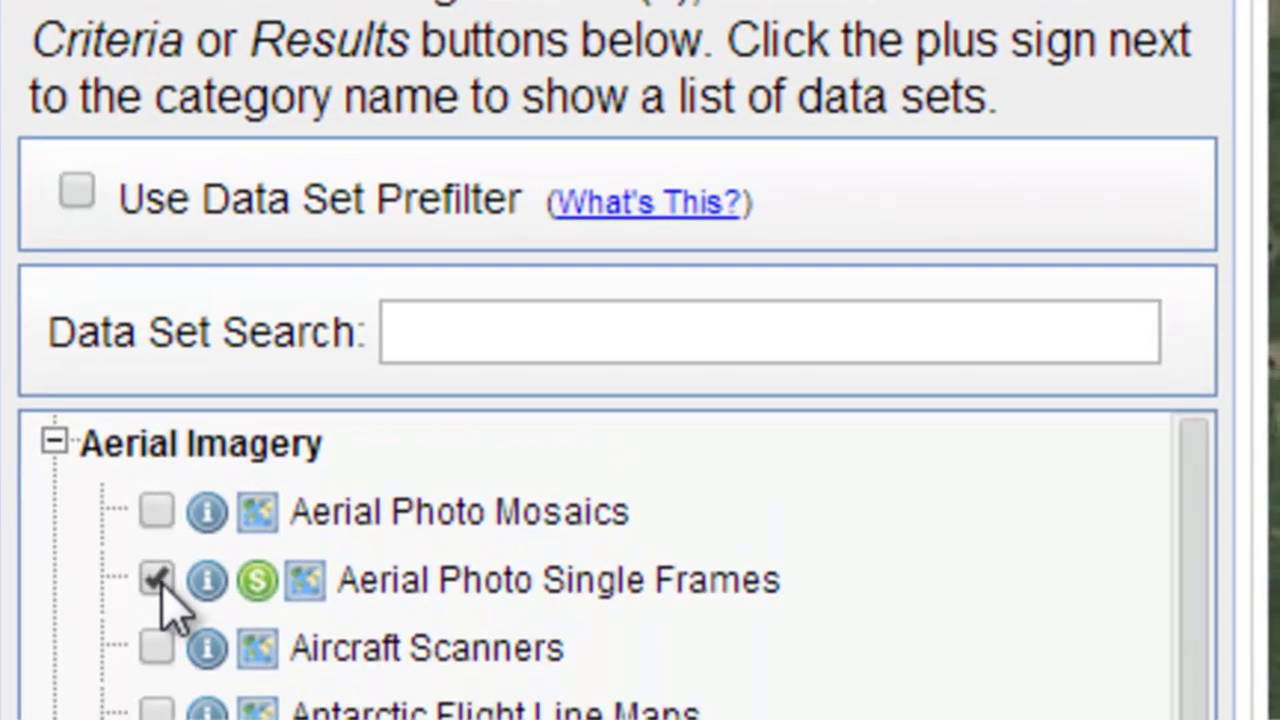
click(158, 675)
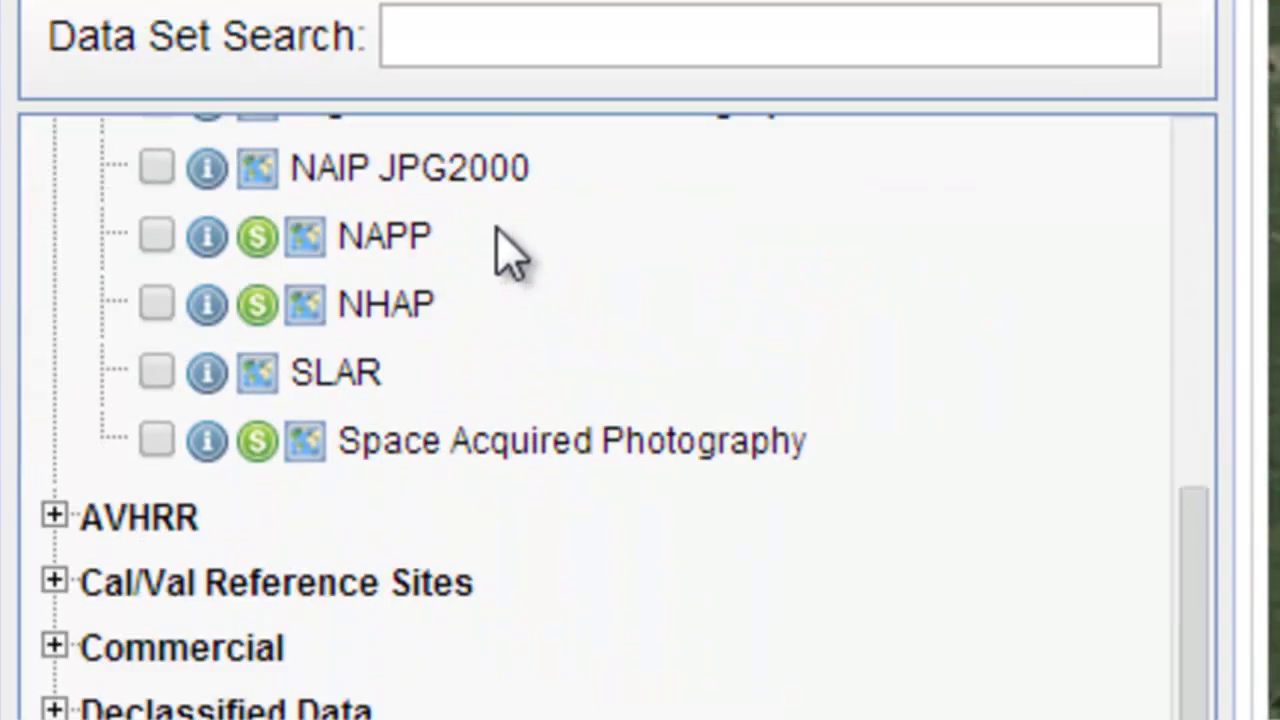
scroll(508, 251, up, 3)
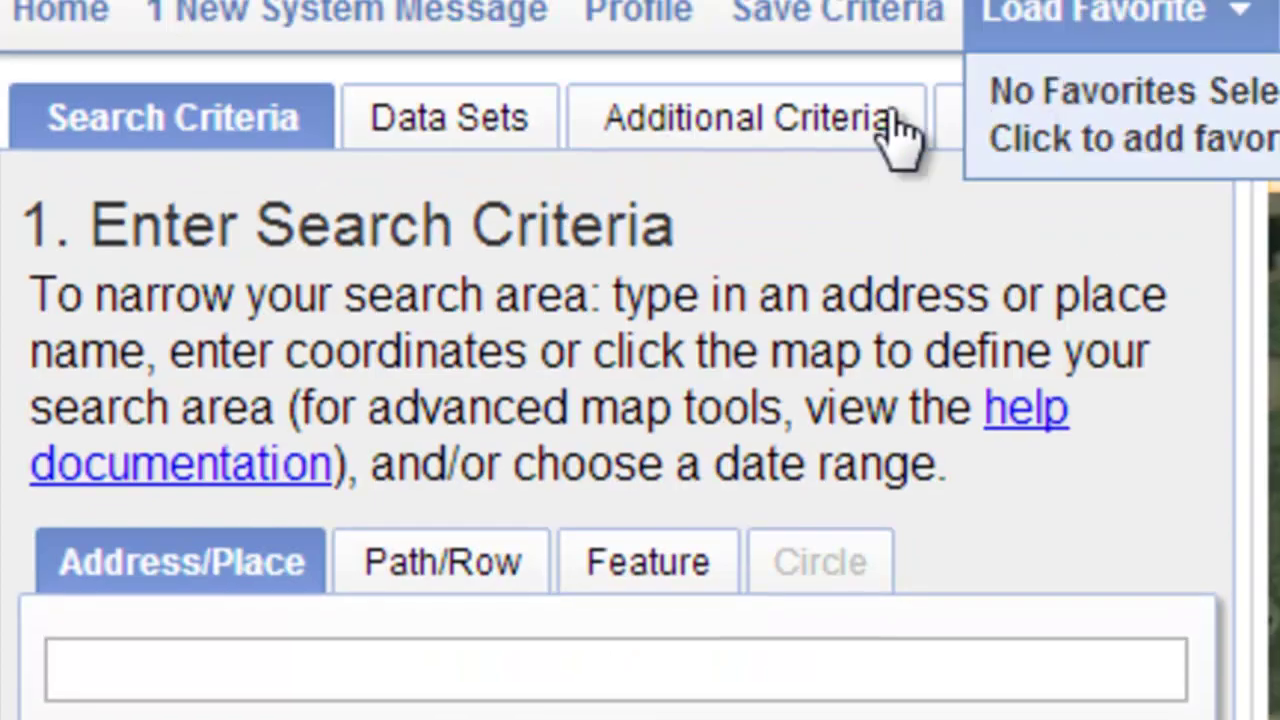
click(420, 138)
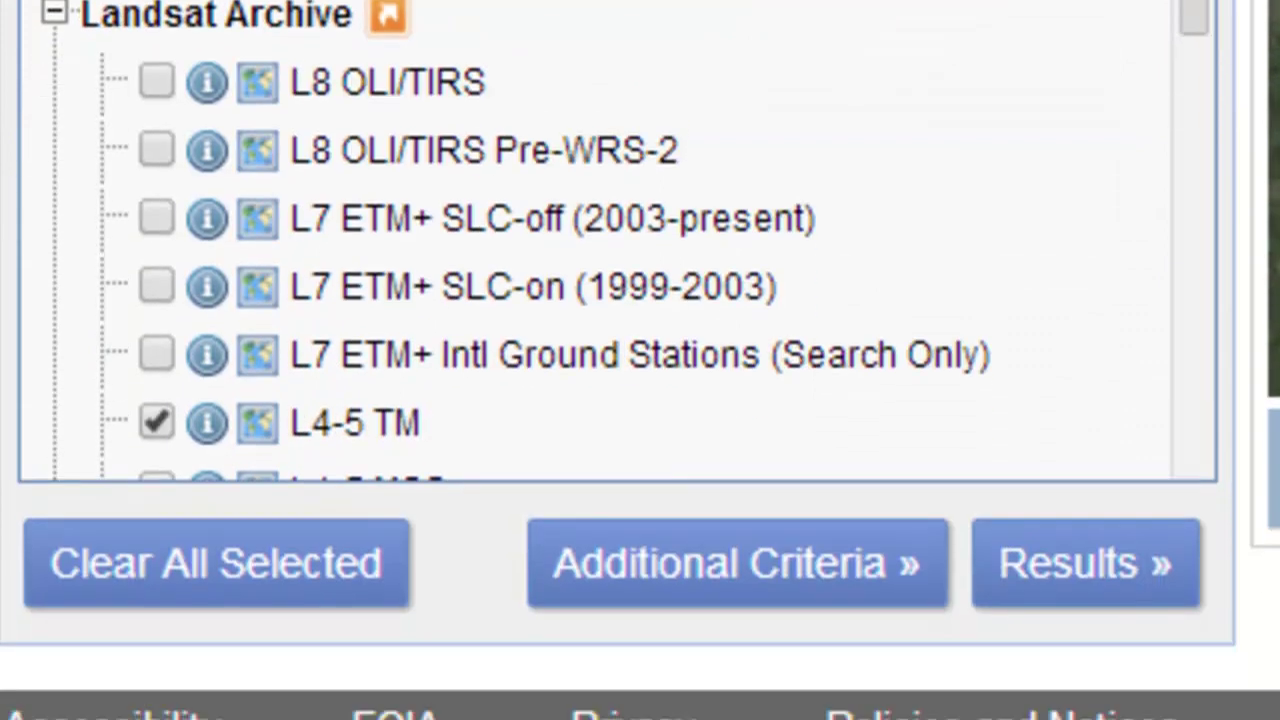
drag(1180, 29, 590, 215)
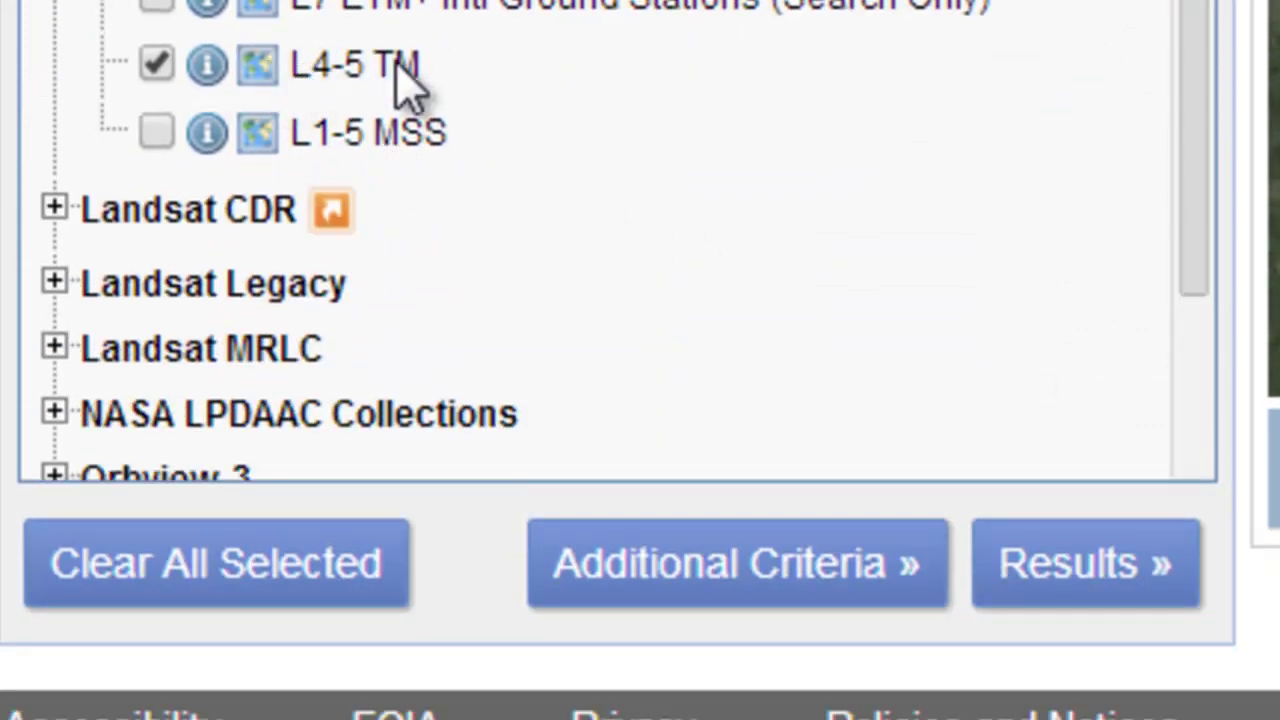
Step: Limit L4-5 TM cloud cover to less than 20% in Additional Criteria
click(768, 573)
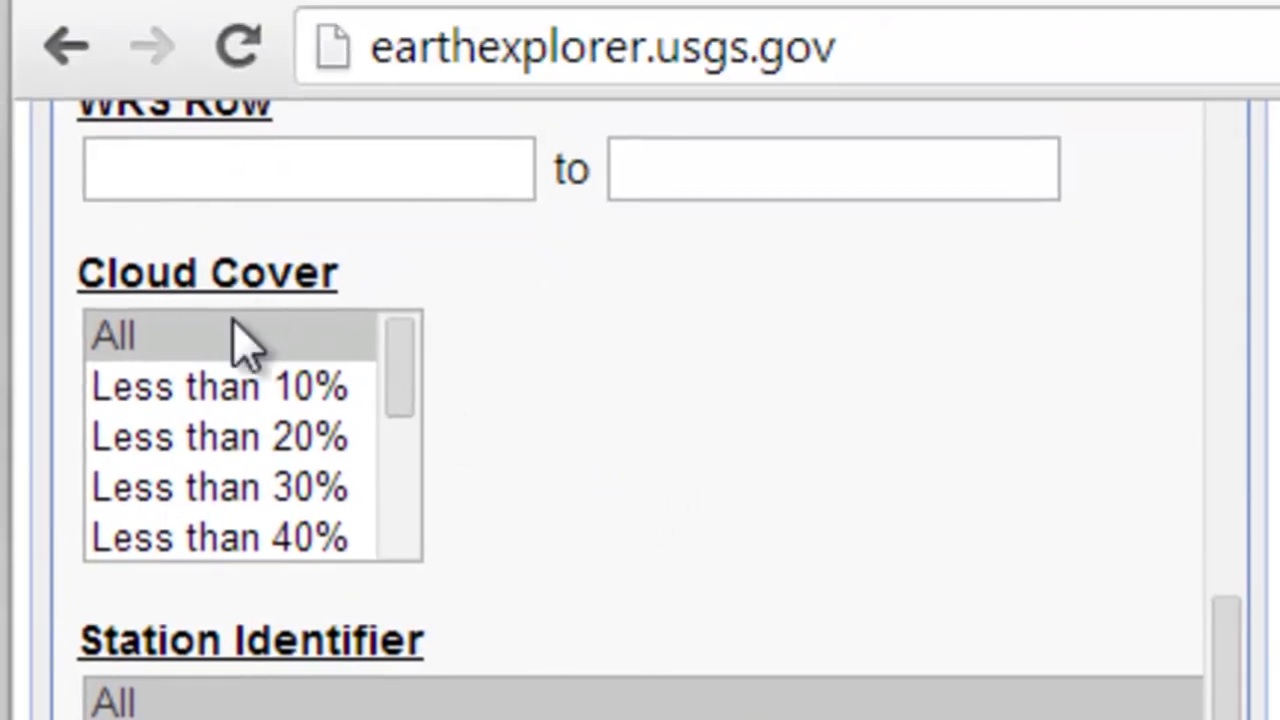
click(262, 457)
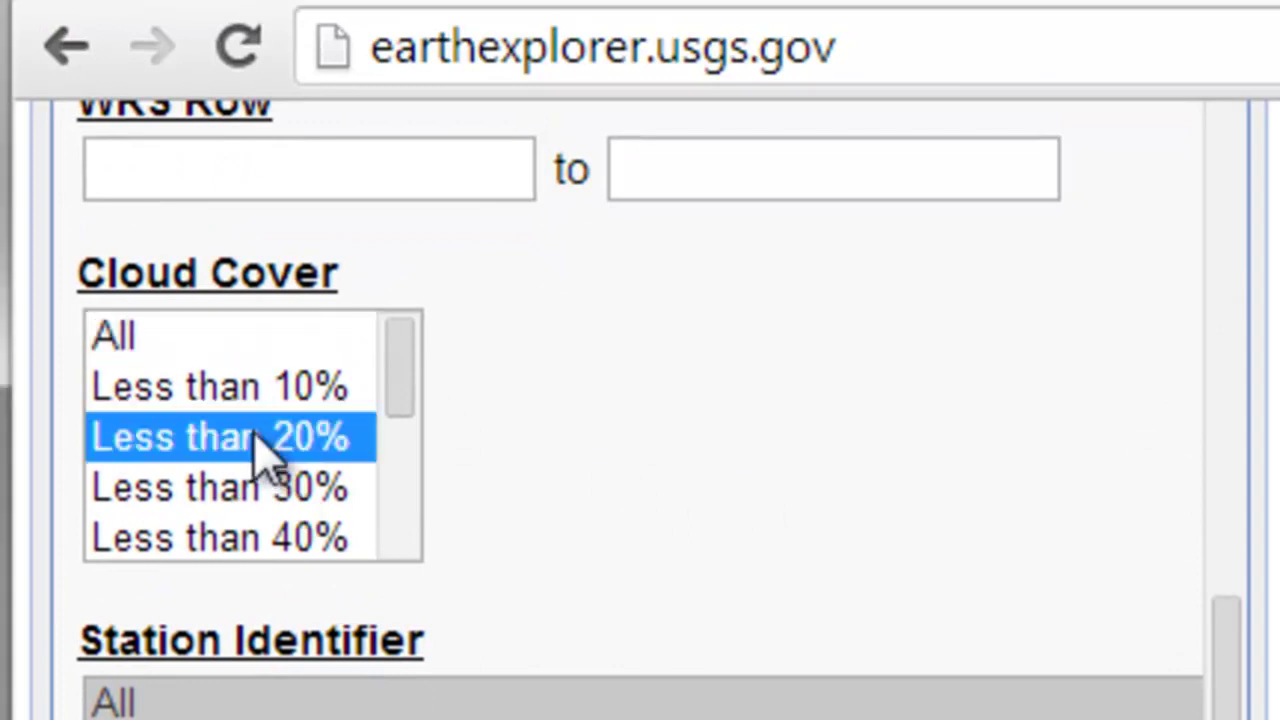
drag(1226, 660, 1272, 80)
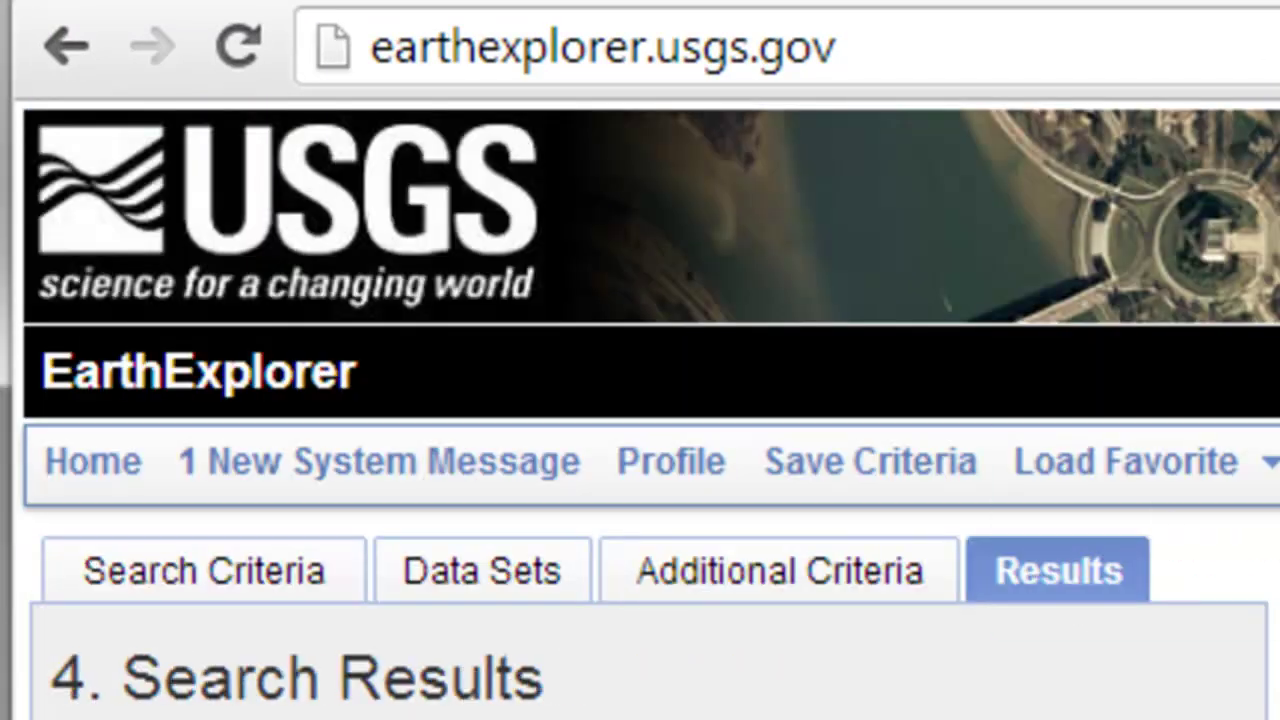
Step: Toggle the 12-AUG-84 path 70 row 13 and row 14 footprints to compare coverage
scroll(640, 400, down, 10)
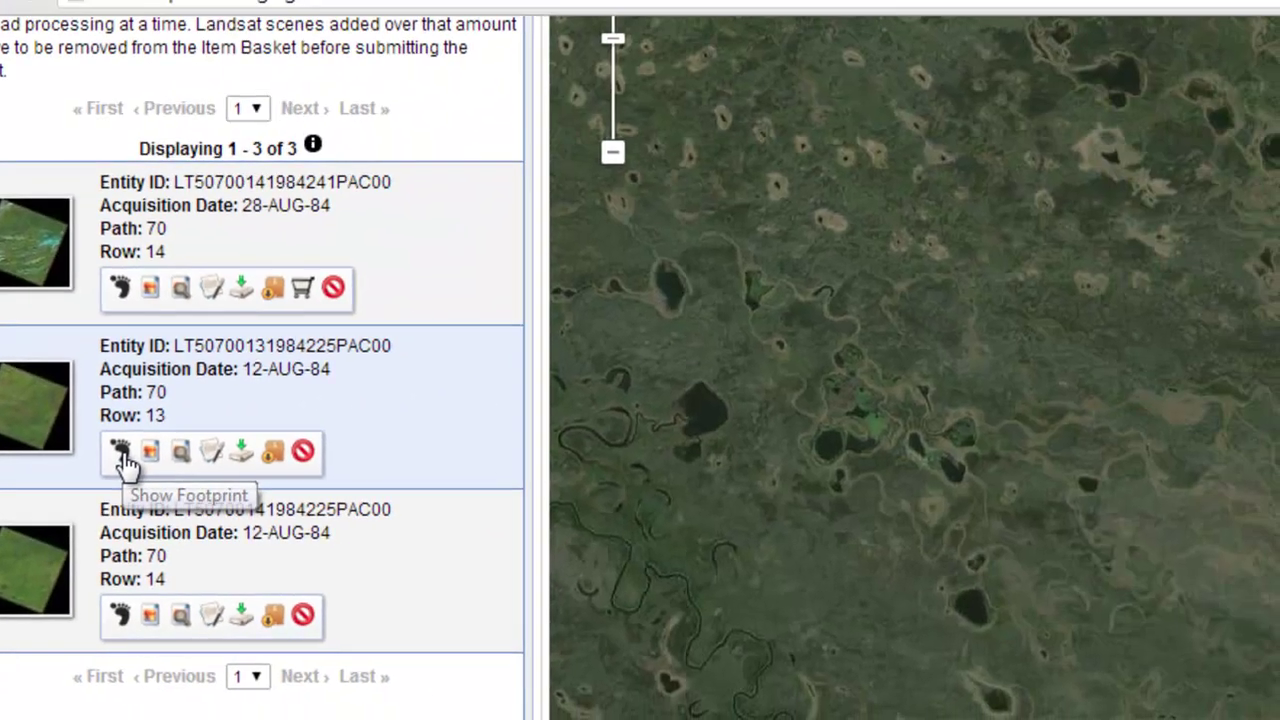
click(120, 453)
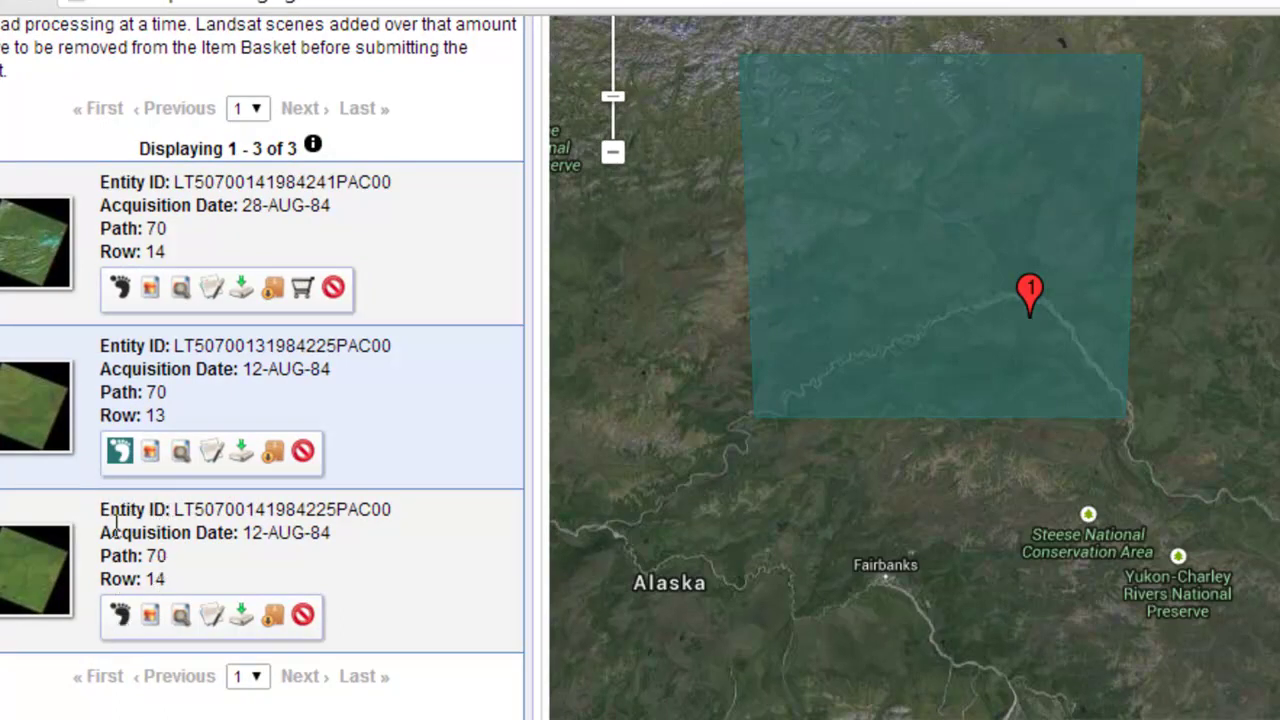
click(120, 452)
click(120, 614)
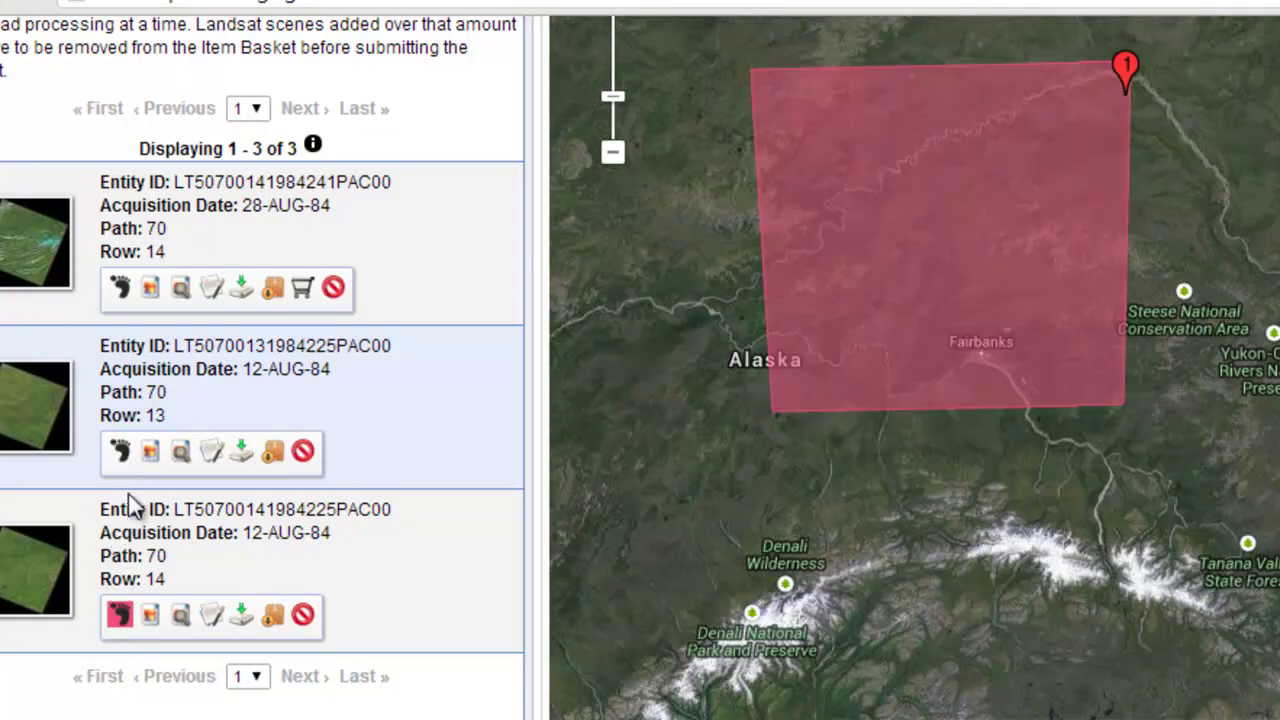
click(120, 452)
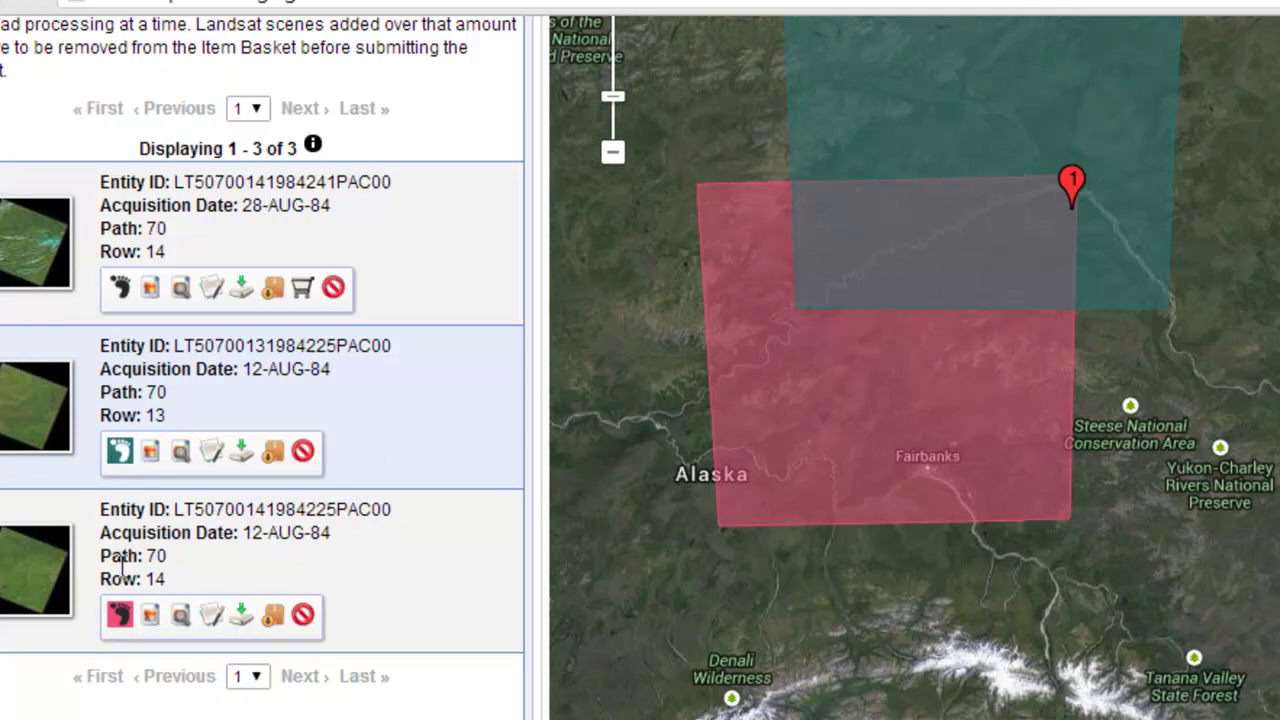
click(120, 614)
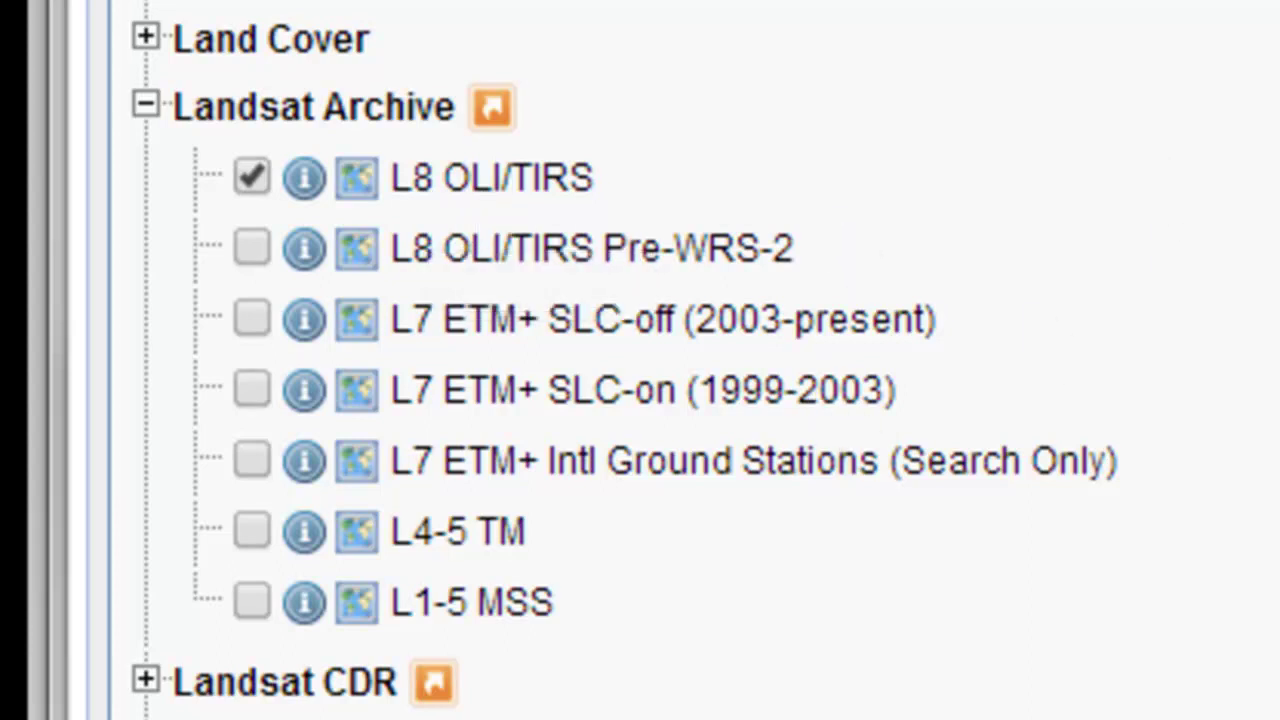
Step: Set the L8 OLI/TIRS search dates to 07/01/2013–08/31/2013 and list the scenes
scroll(894, 257, down, 3)
click(894, 260)
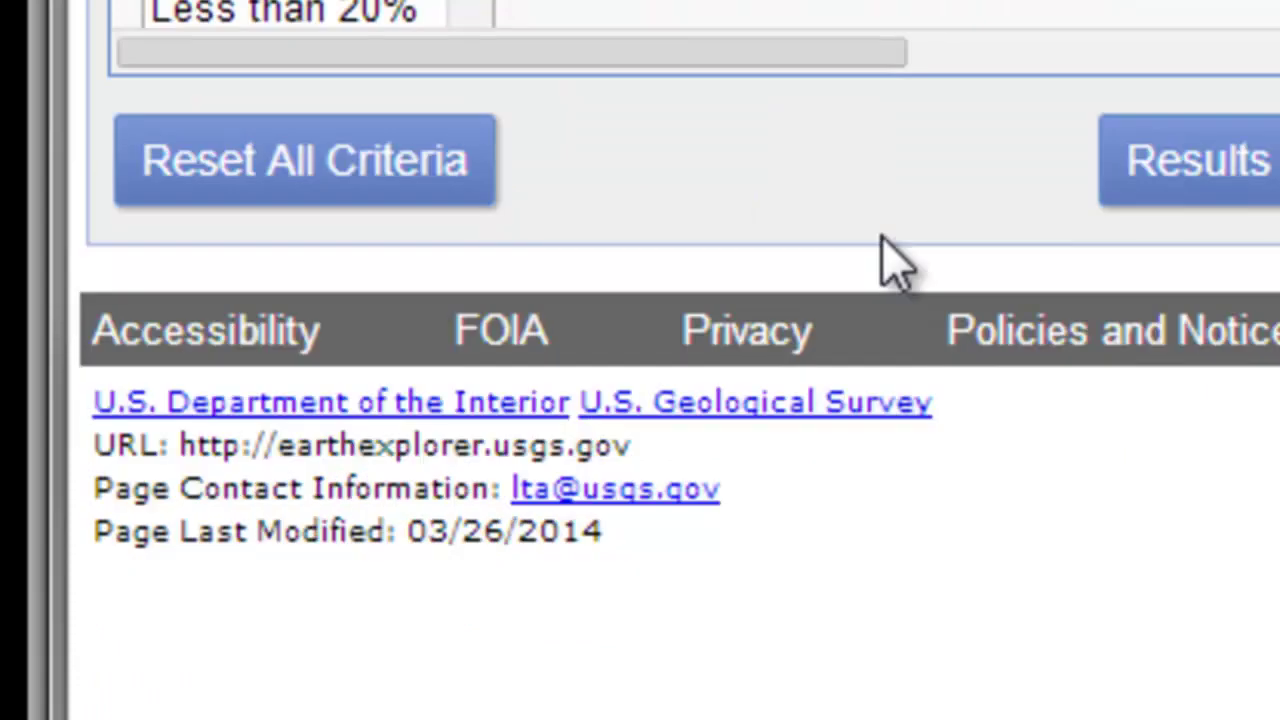
scroll(243, 309, up, 5)
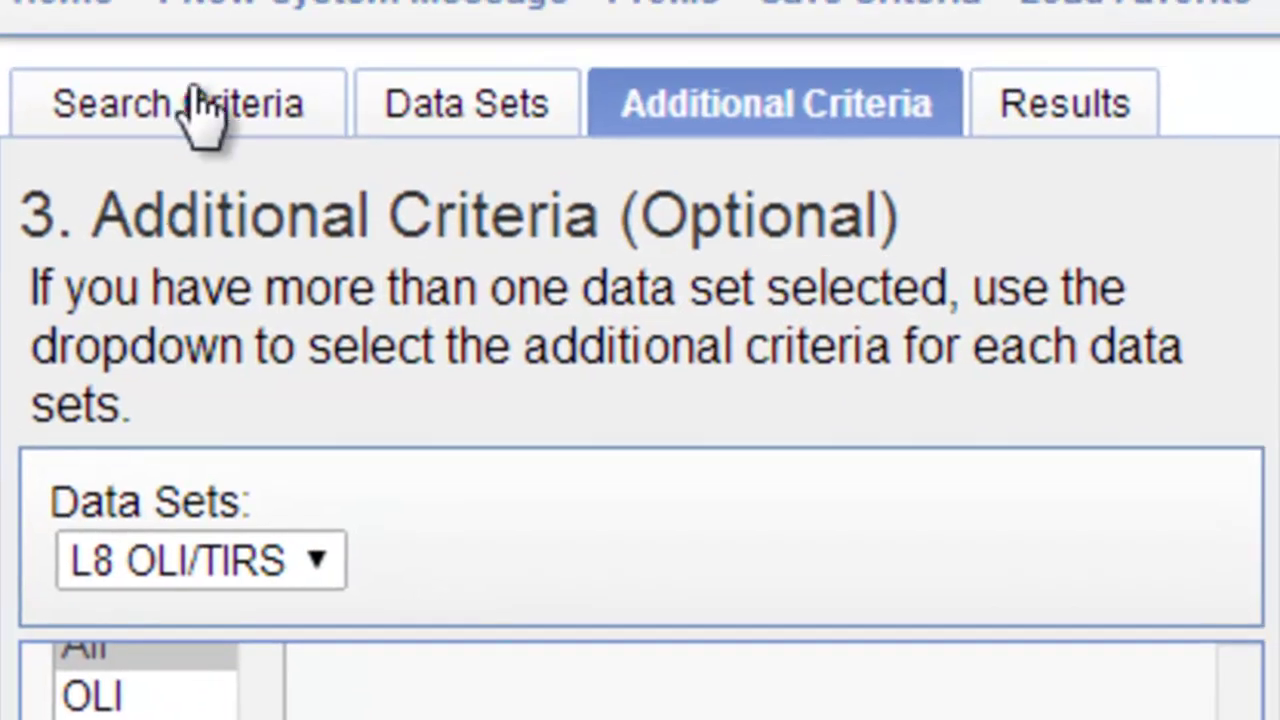
click(205, 108)
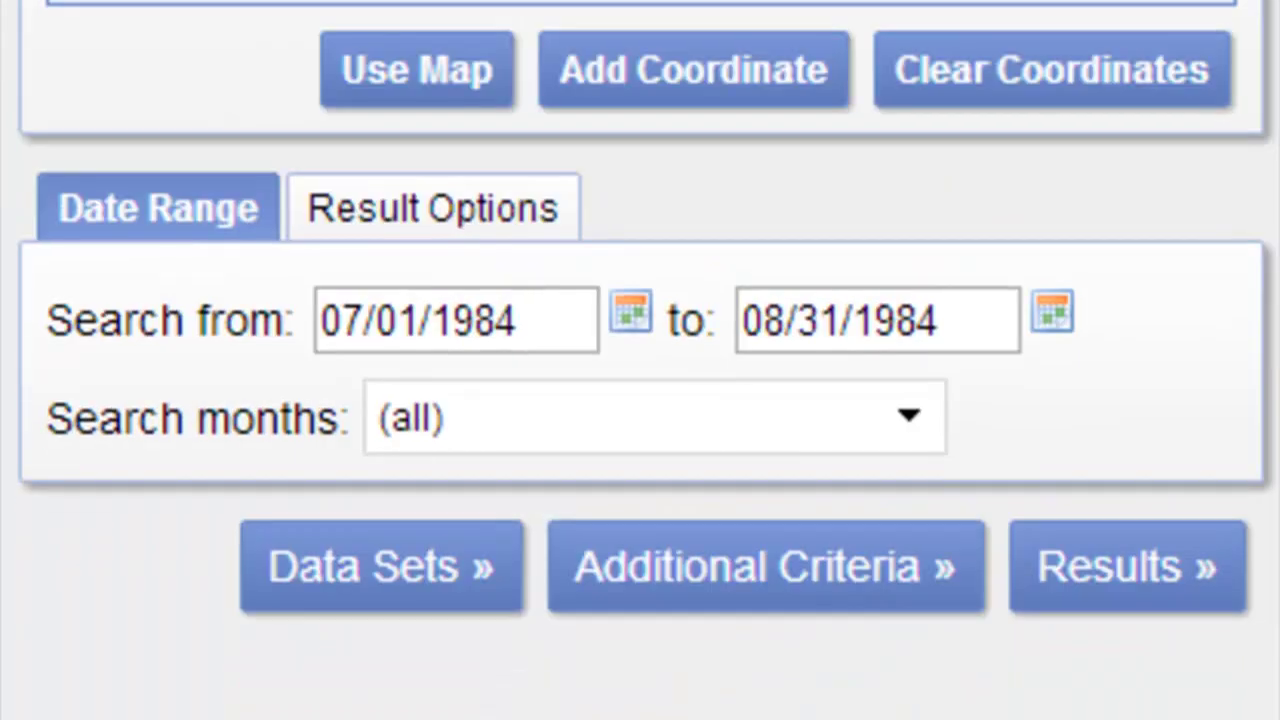
click(420, 320)
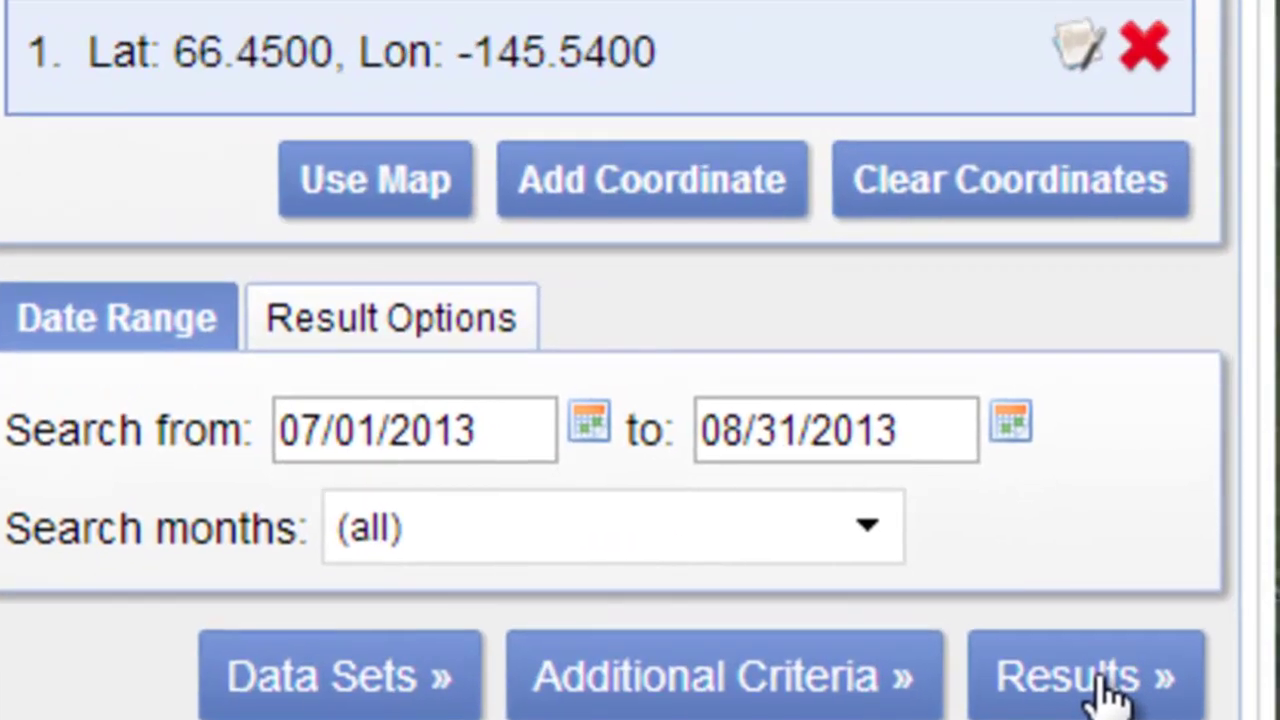
click(1110, 690)
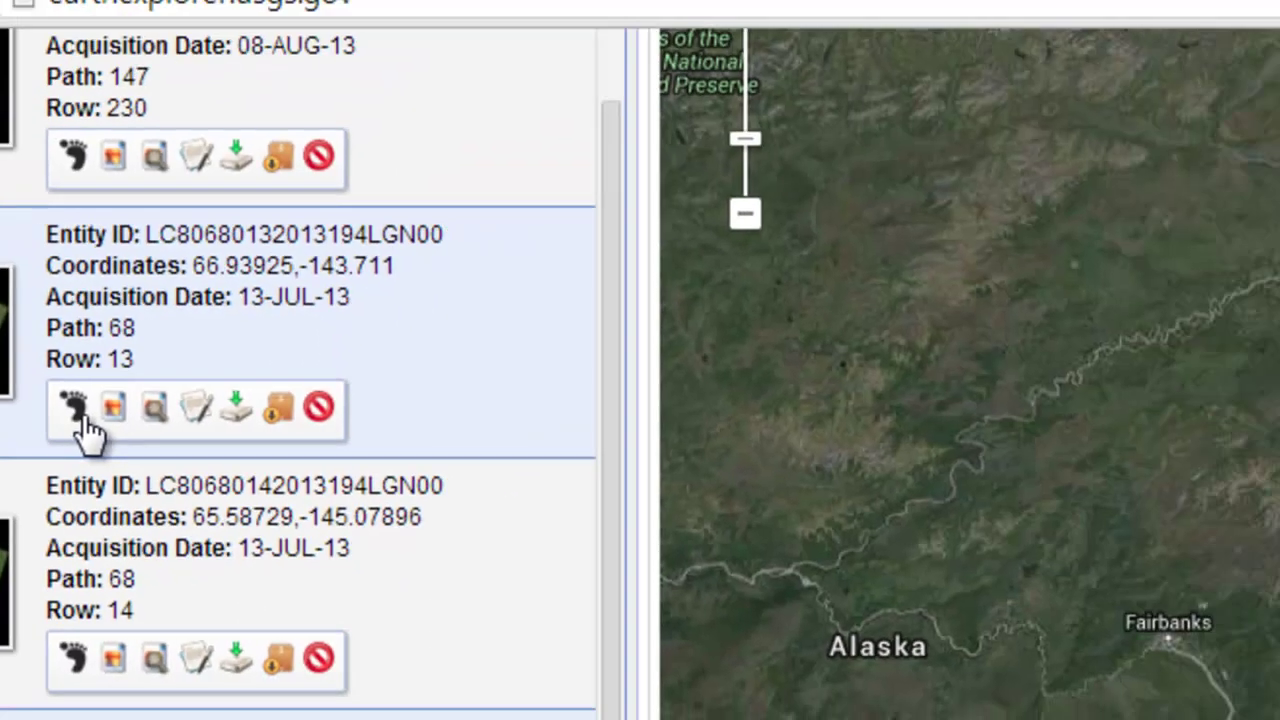
Step: Compare the 13-JUL-13 row 13 and row 14 footprints, then open ArcMap's File menu
click(78, 412)
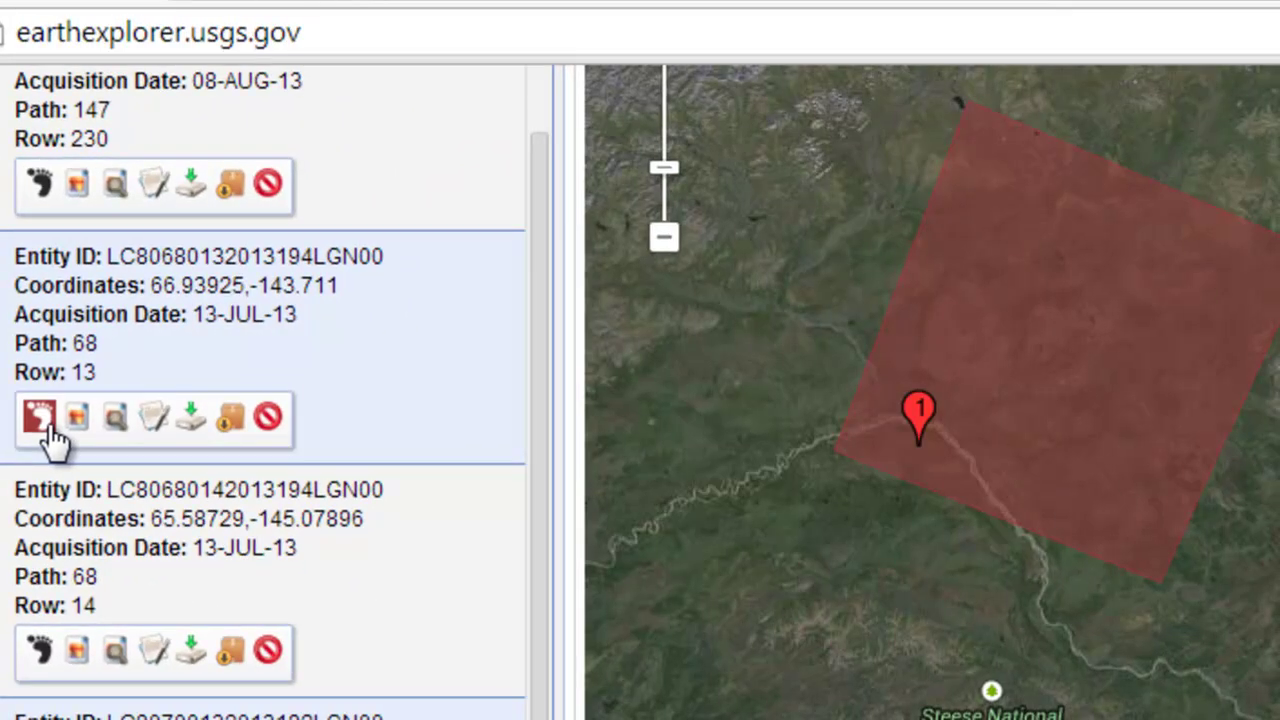
click(45, 423)
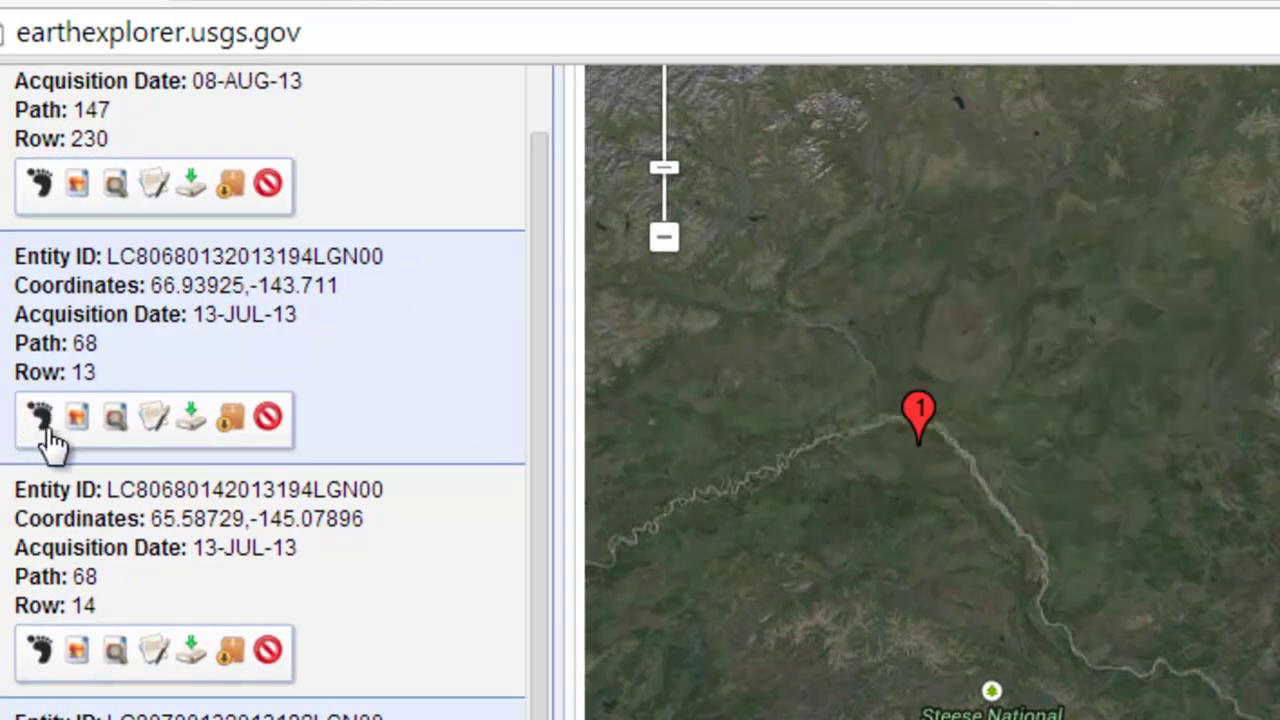
click(40, 652)
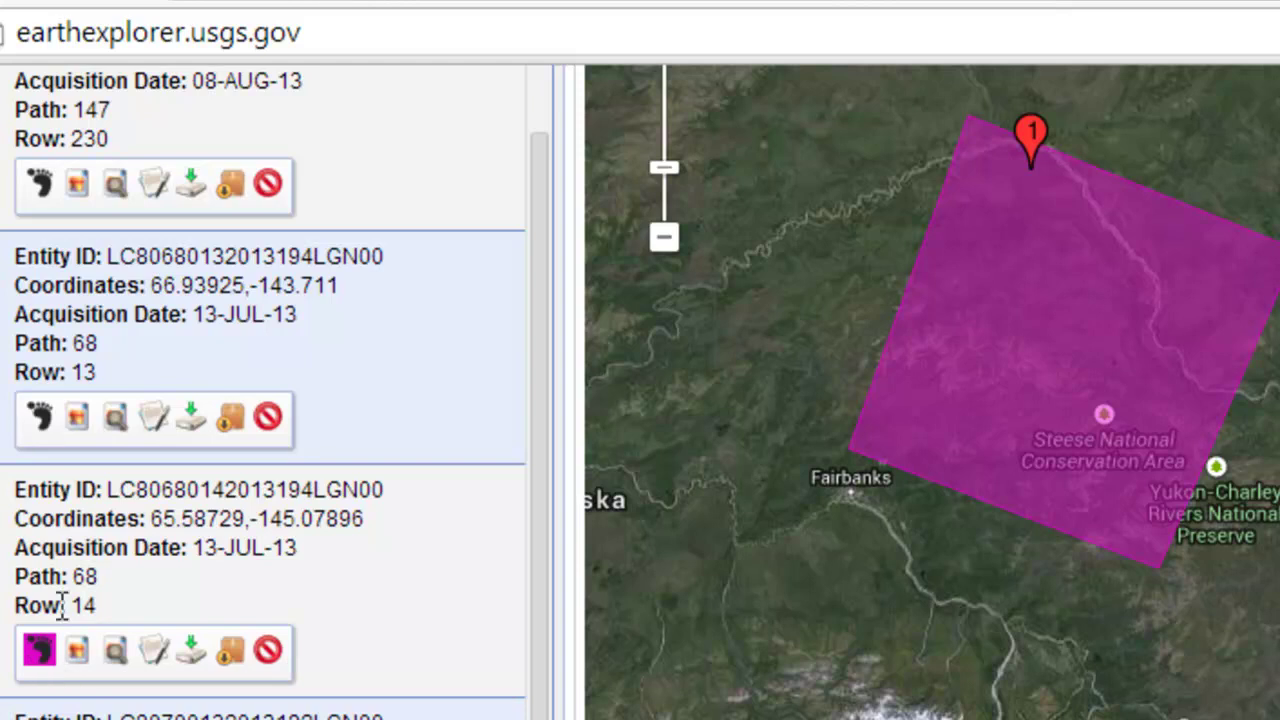
click(40, 652)
click(42, 652)
click(40, 420)
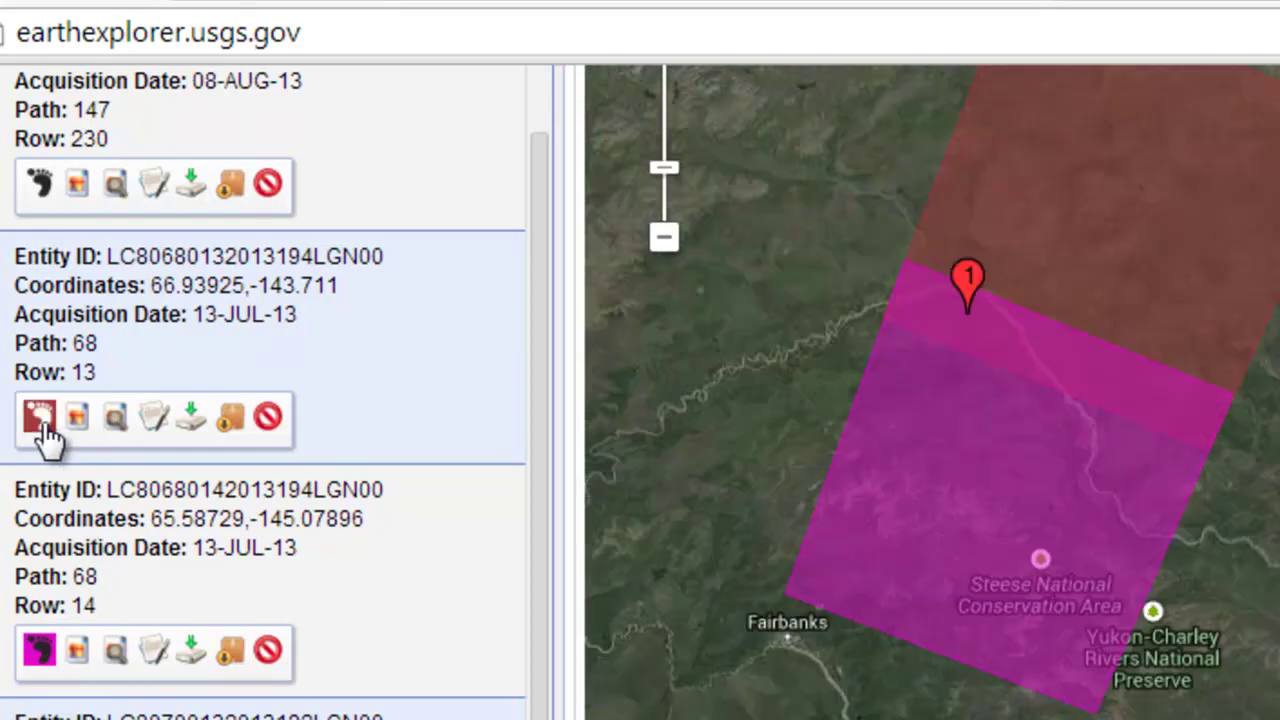
click(42, 652)
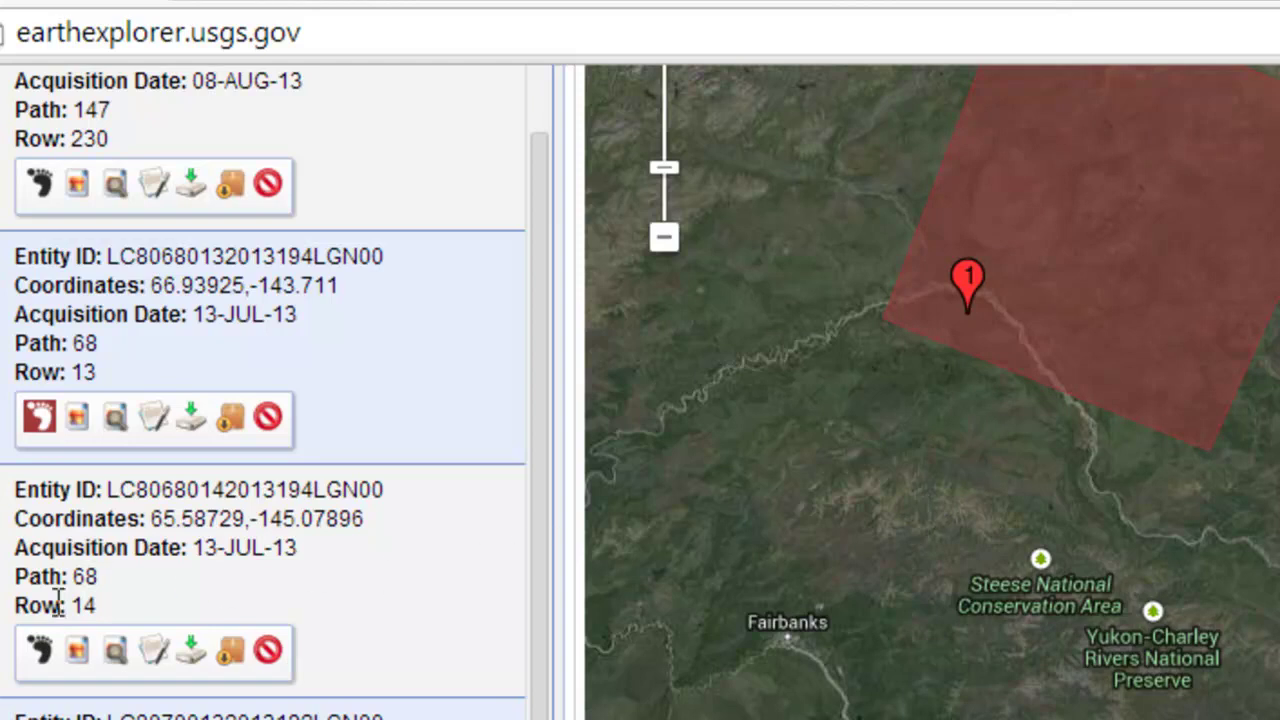
click(40, 650)
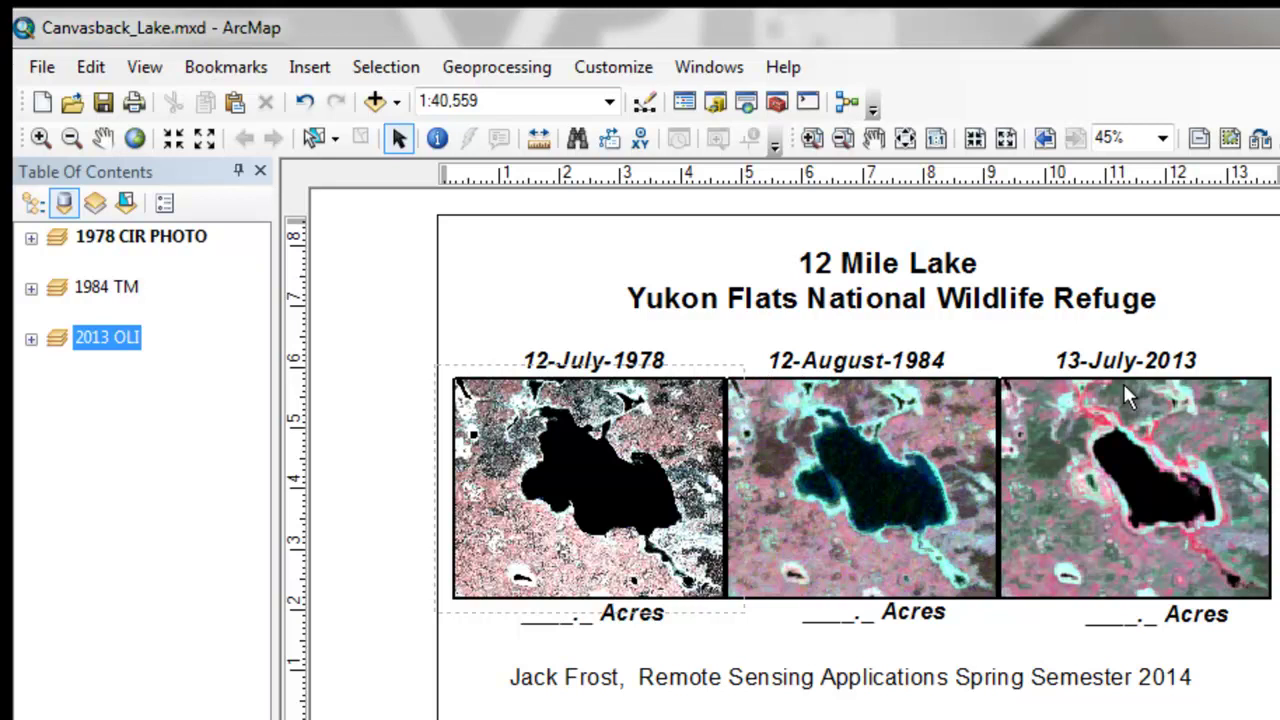
click(45, 68)
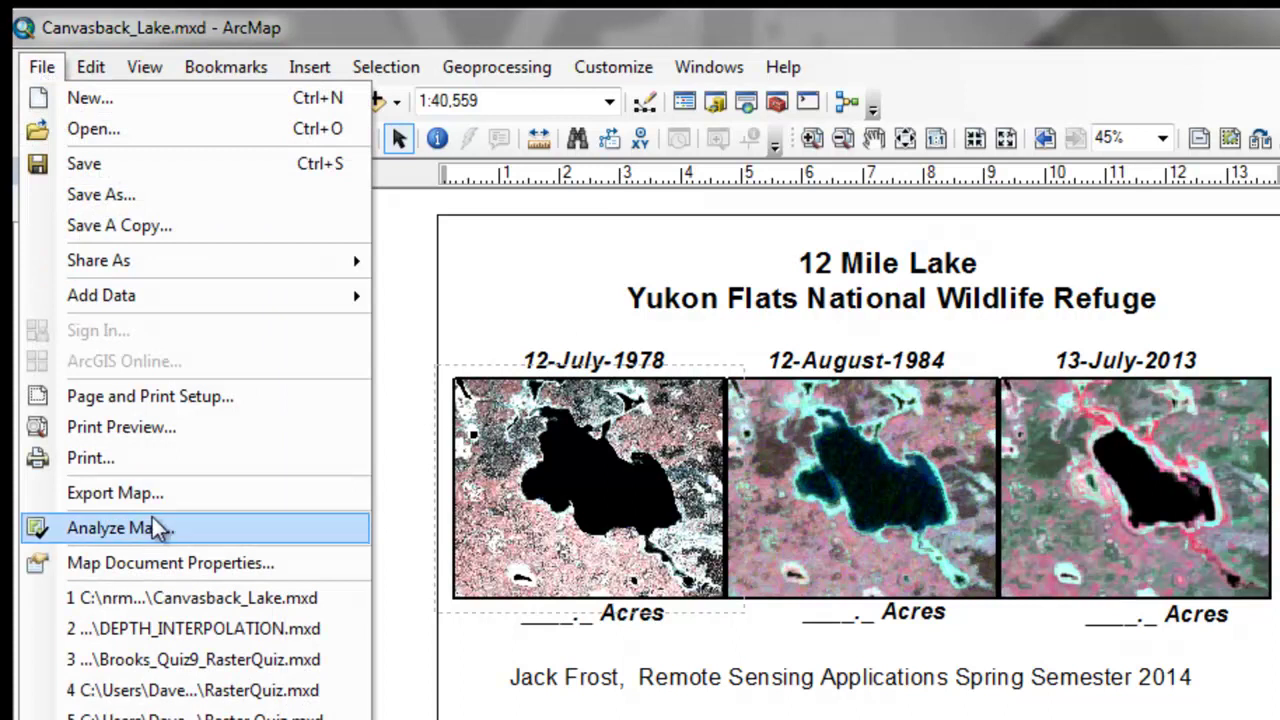